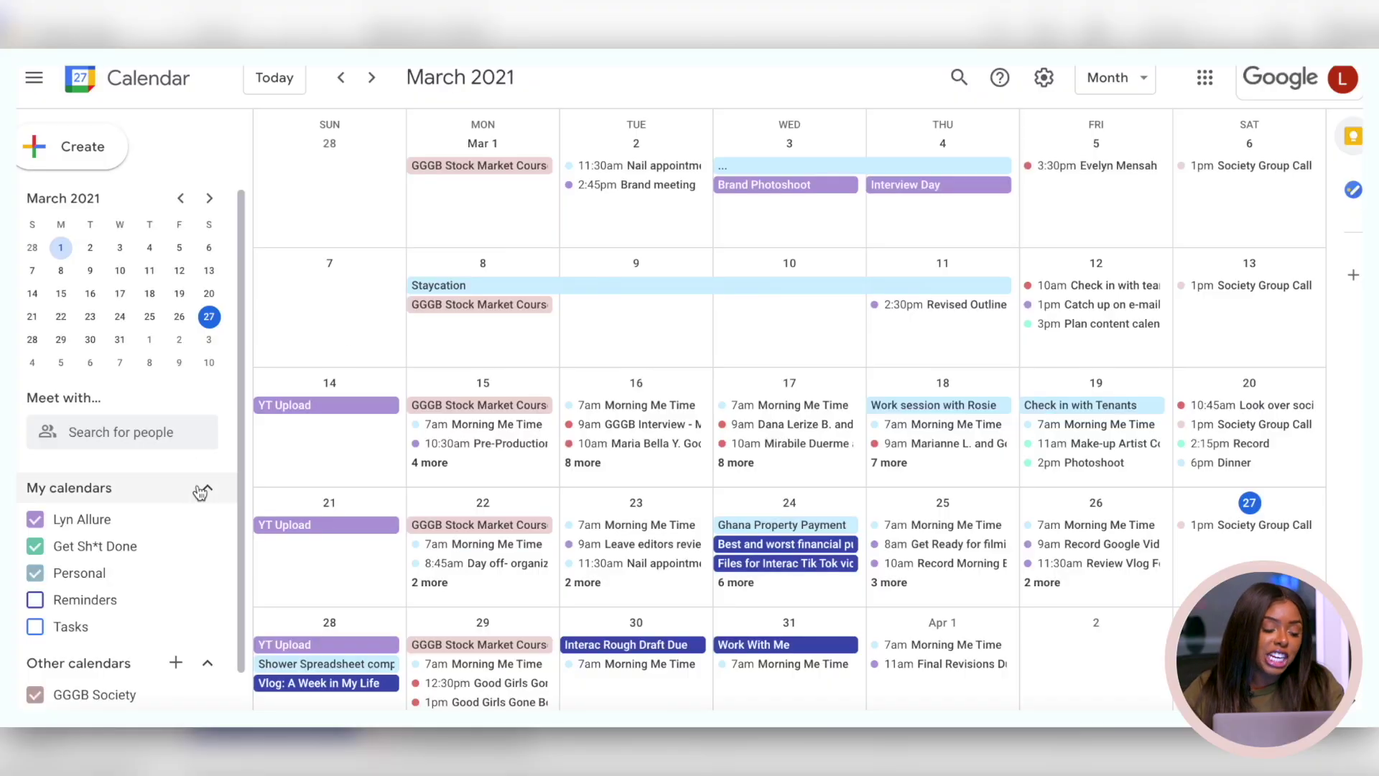
Try the custom color #f0d9d6 for the first calendar listed under My calendars.
scroll(187, 474, "down", 2)
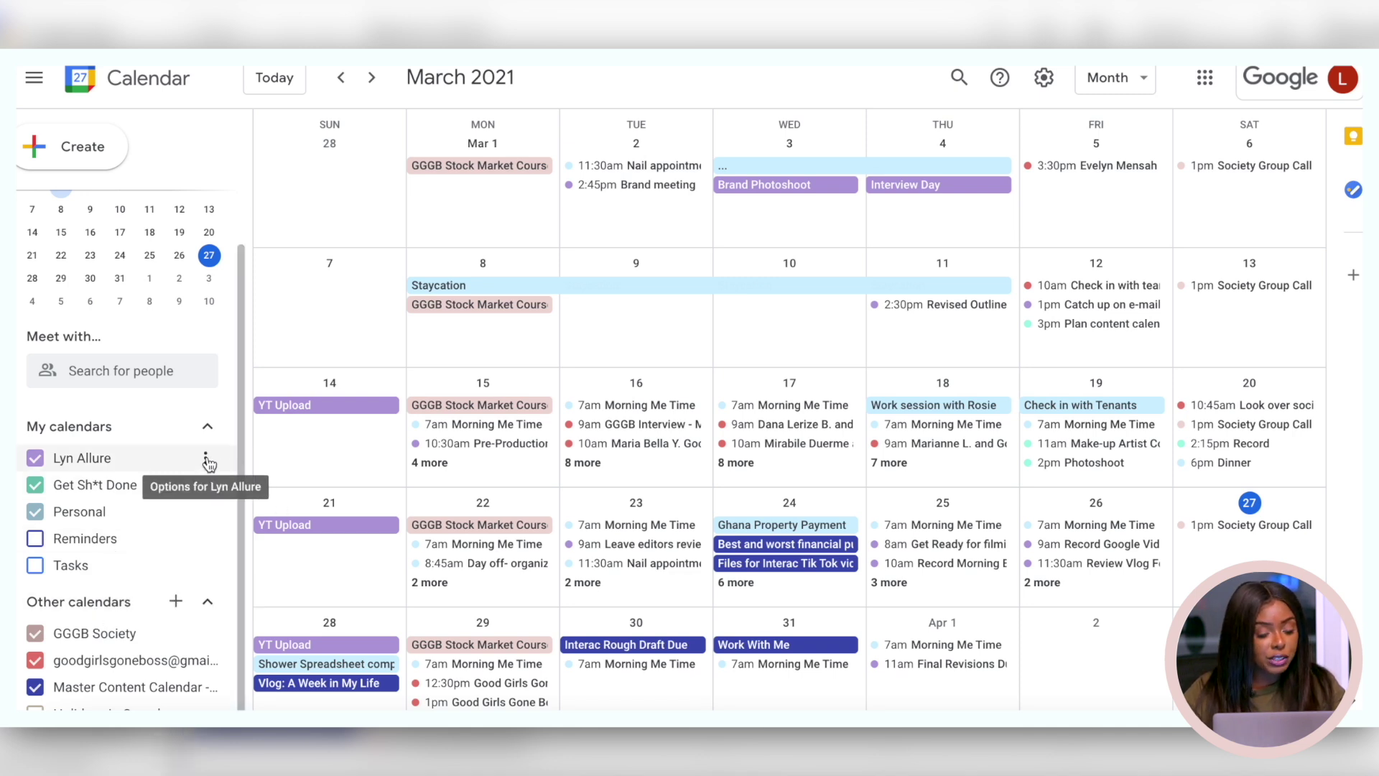
left_click(206, 460)
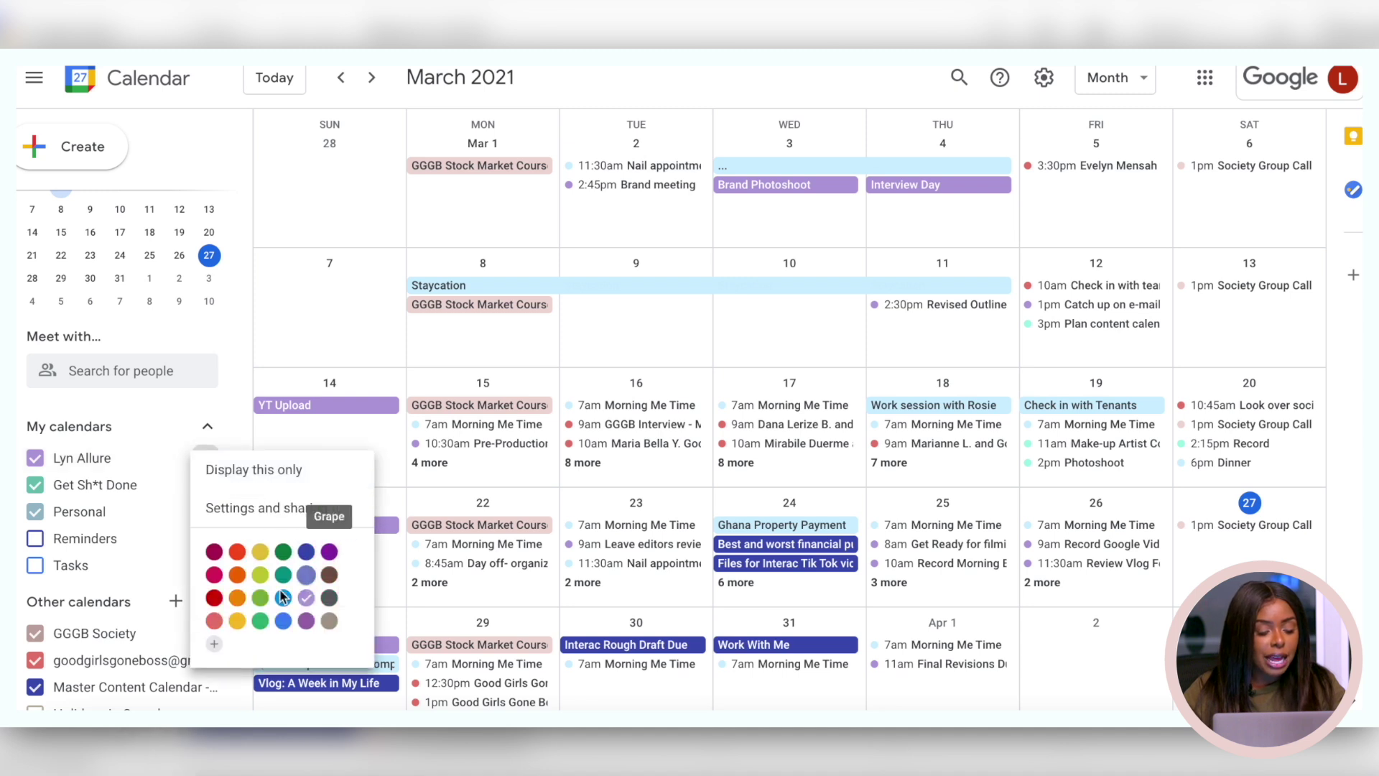
left_click(215, 645)
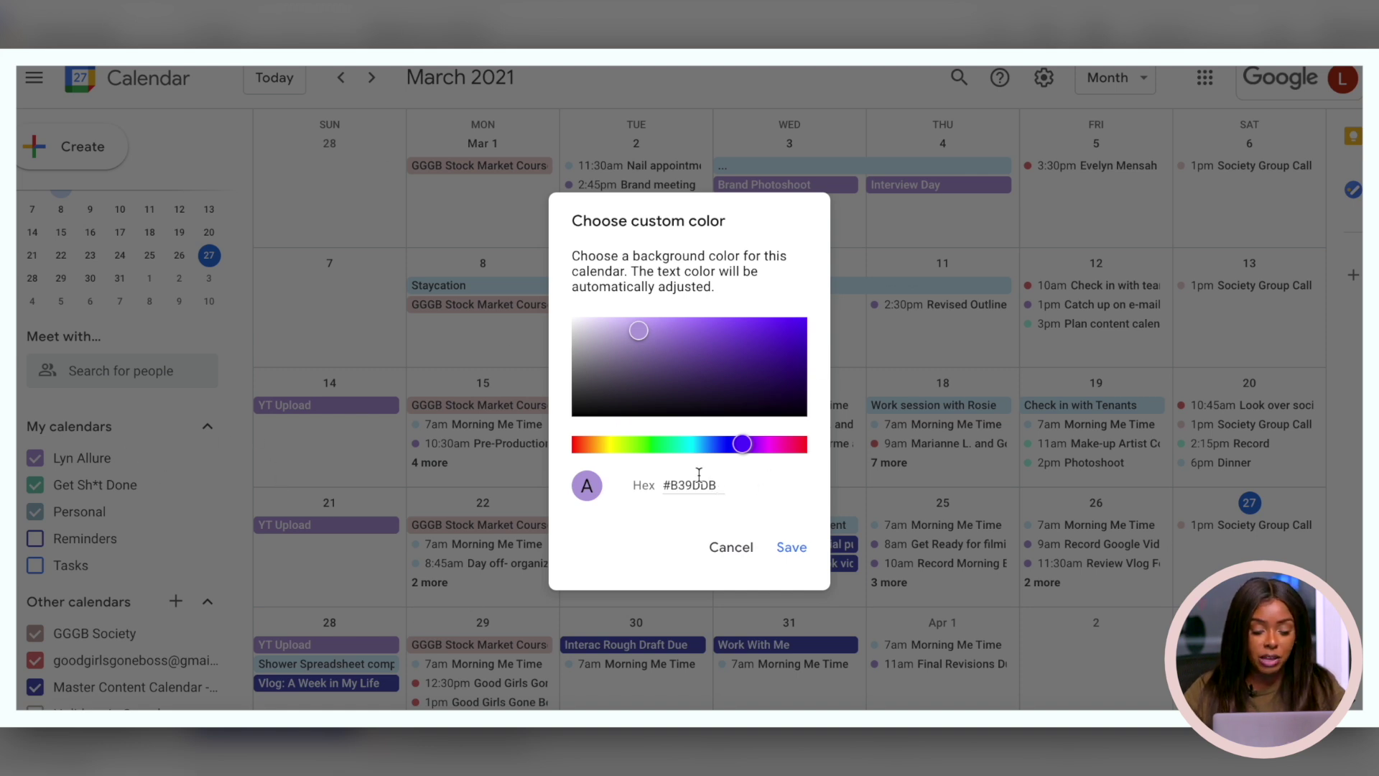
double_click(673, 480)
type("f0d")
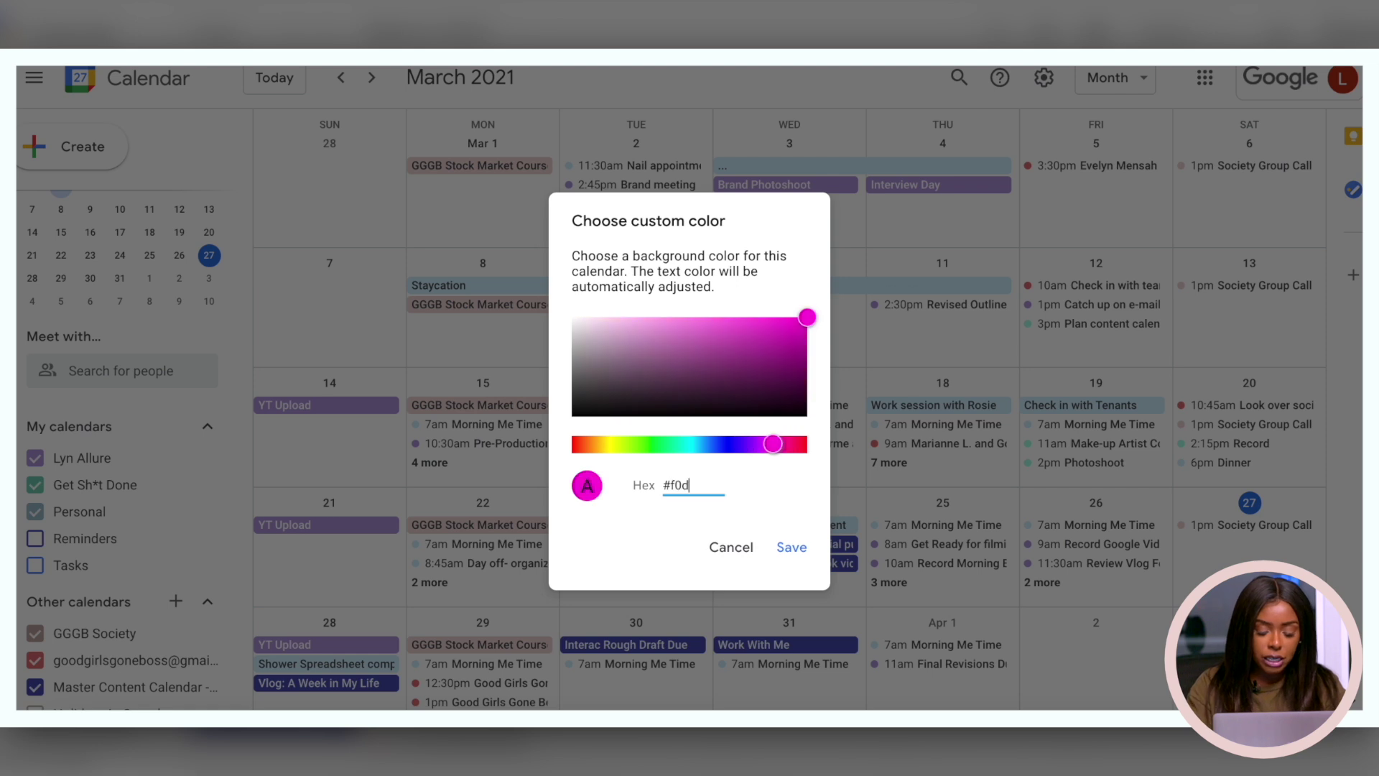
type("9d6")
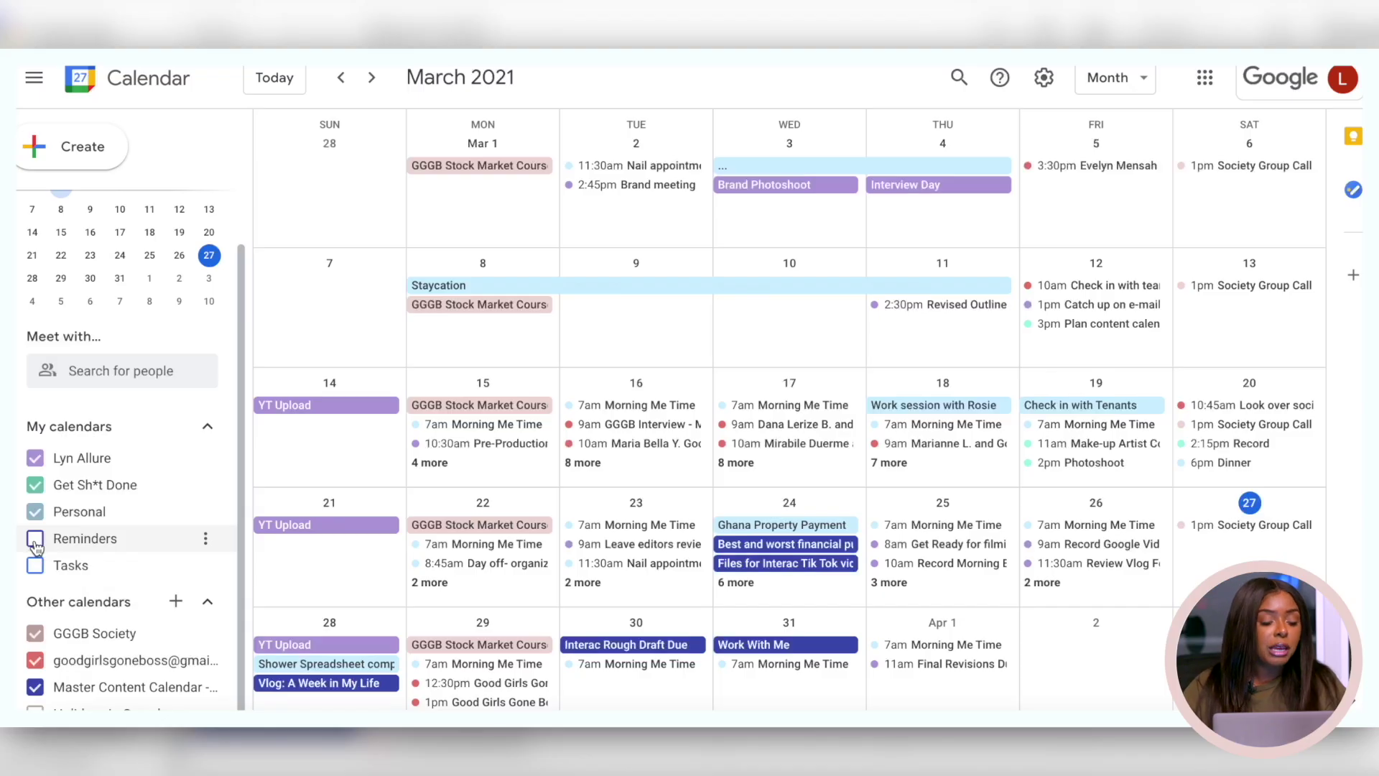
Show the Reminders and Tasks calendars, and hide both again.
left_click(36, 545)
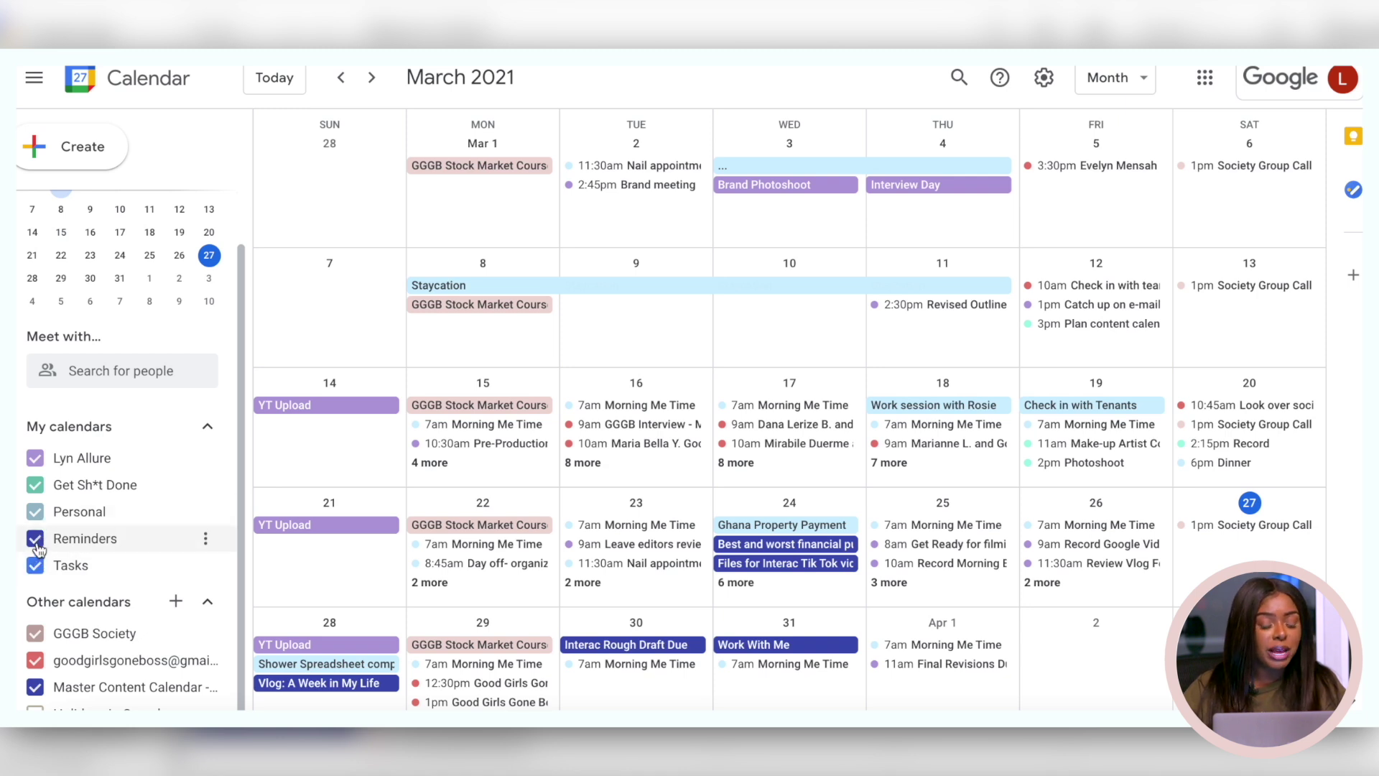
left_click(36, 541)
left_click(36, 566)
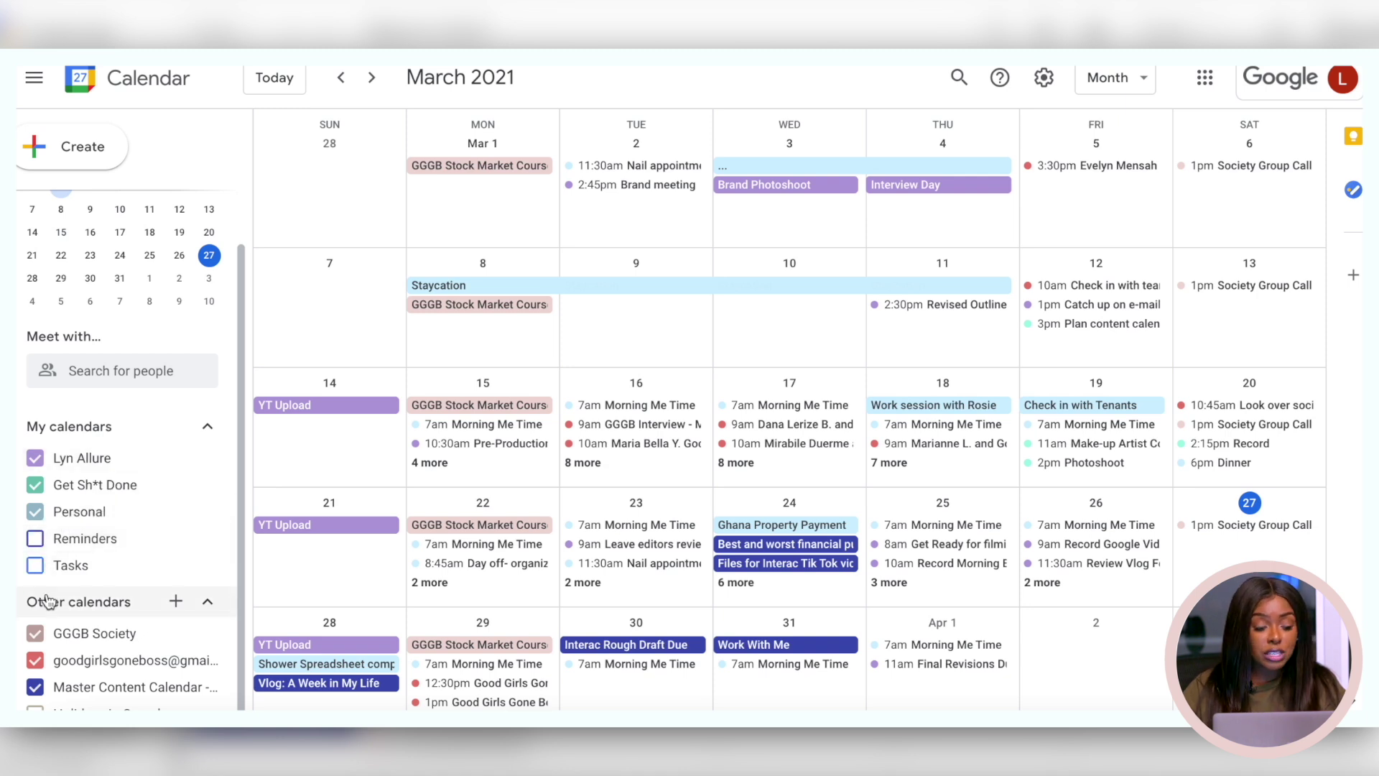
Hide and redisplay the Personal calendar and the first calendar under My calendars to preview their events.
left_click(35, 511)
left_click(35, 512)
left_click(40, 458)
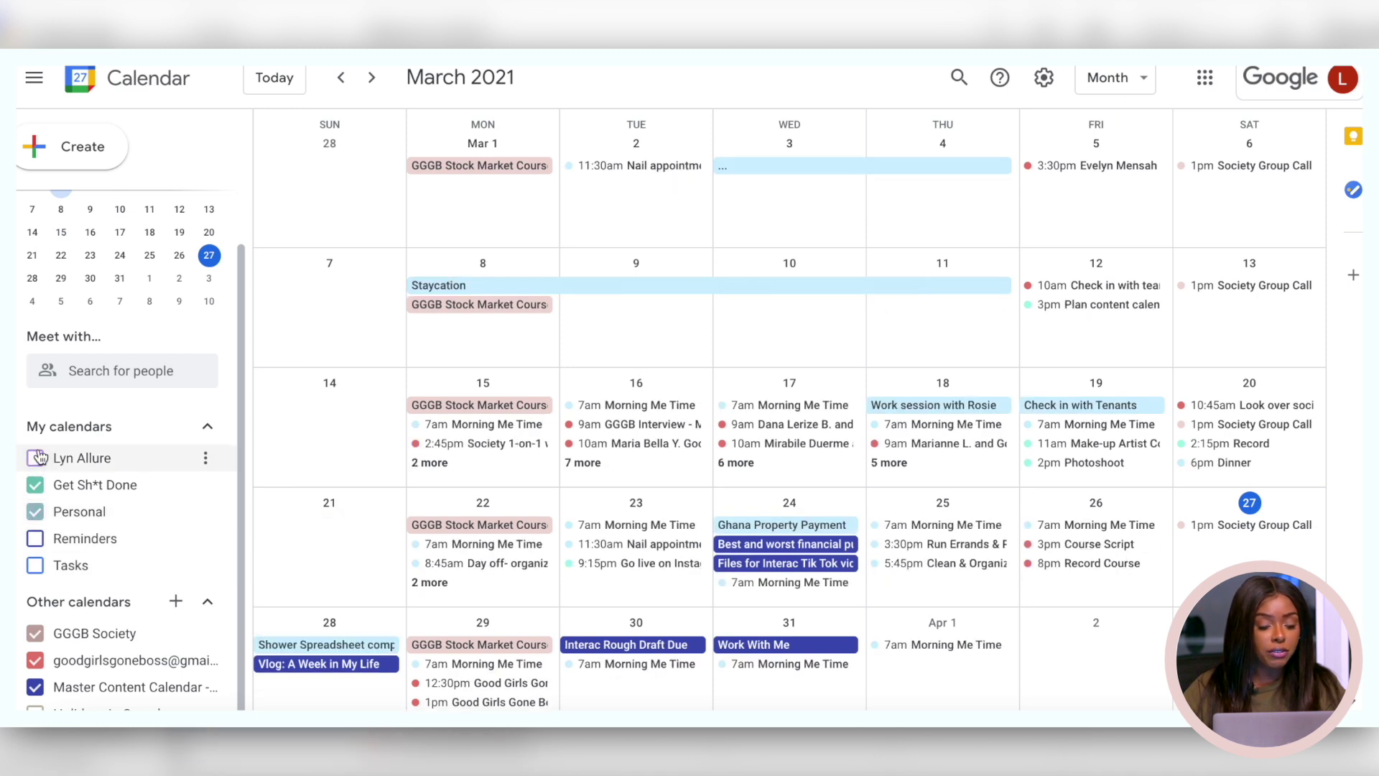
left_click(38, 457)
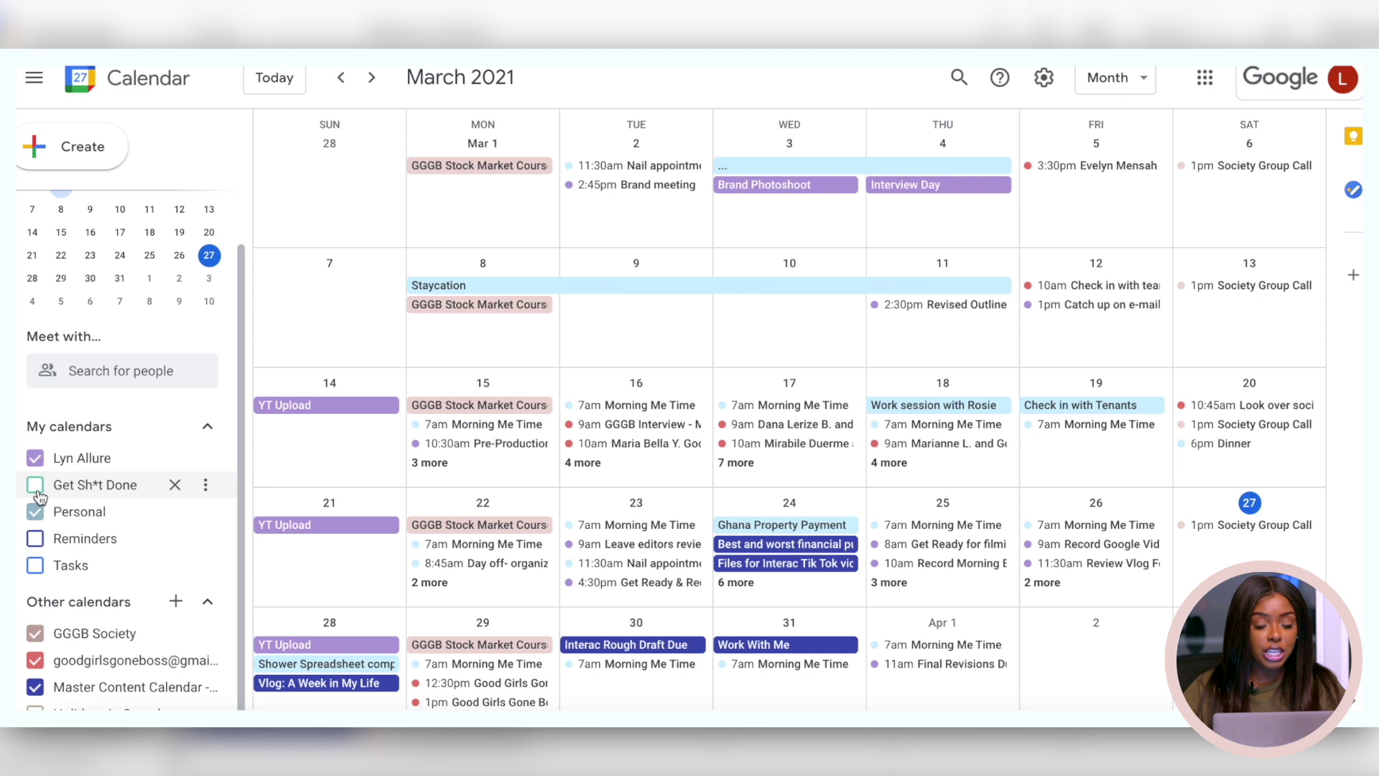
Hide and redisplay the GGGB Society, business e-mail and Master Content calendars one after another.
left_click(35, 633)
left_click(36, 635)
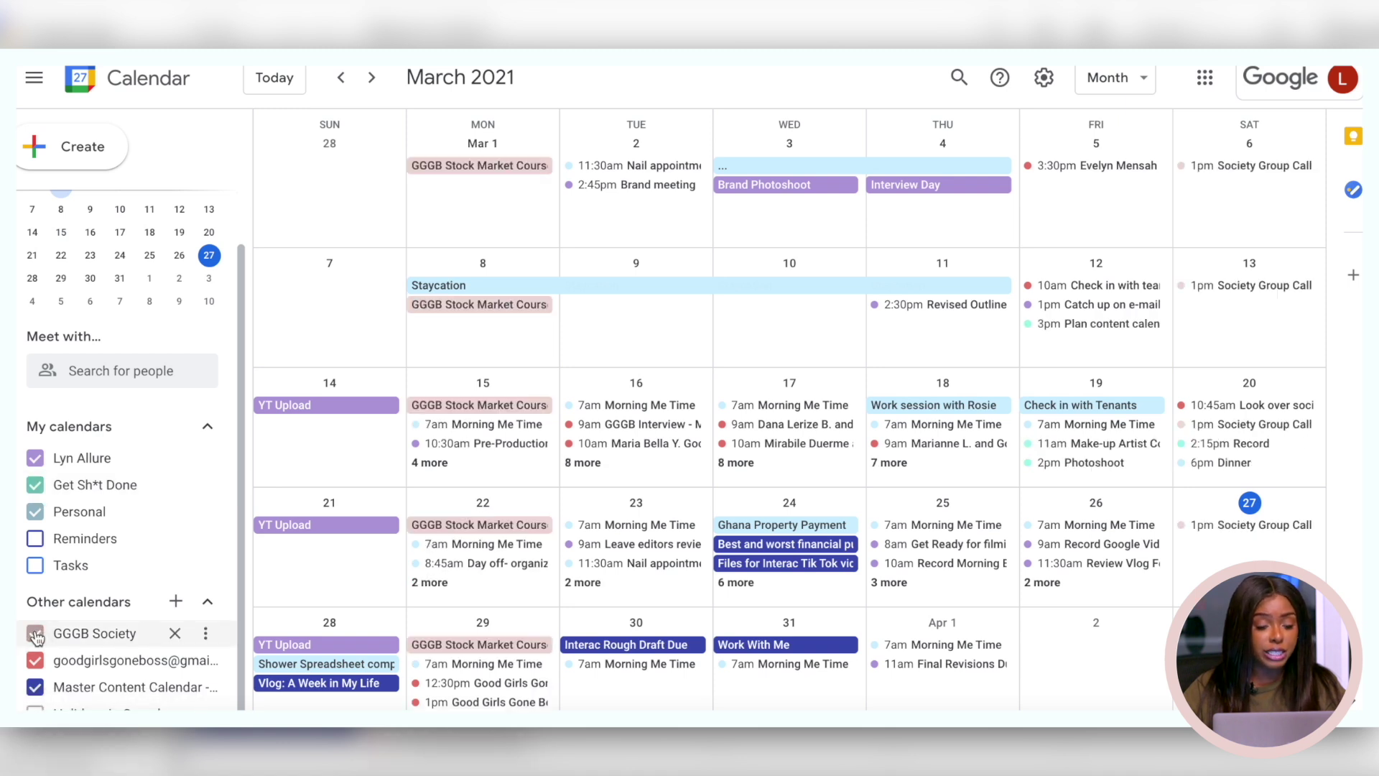
left_click(35, 661)
left_click(35, 661)
left_click(36, 687)
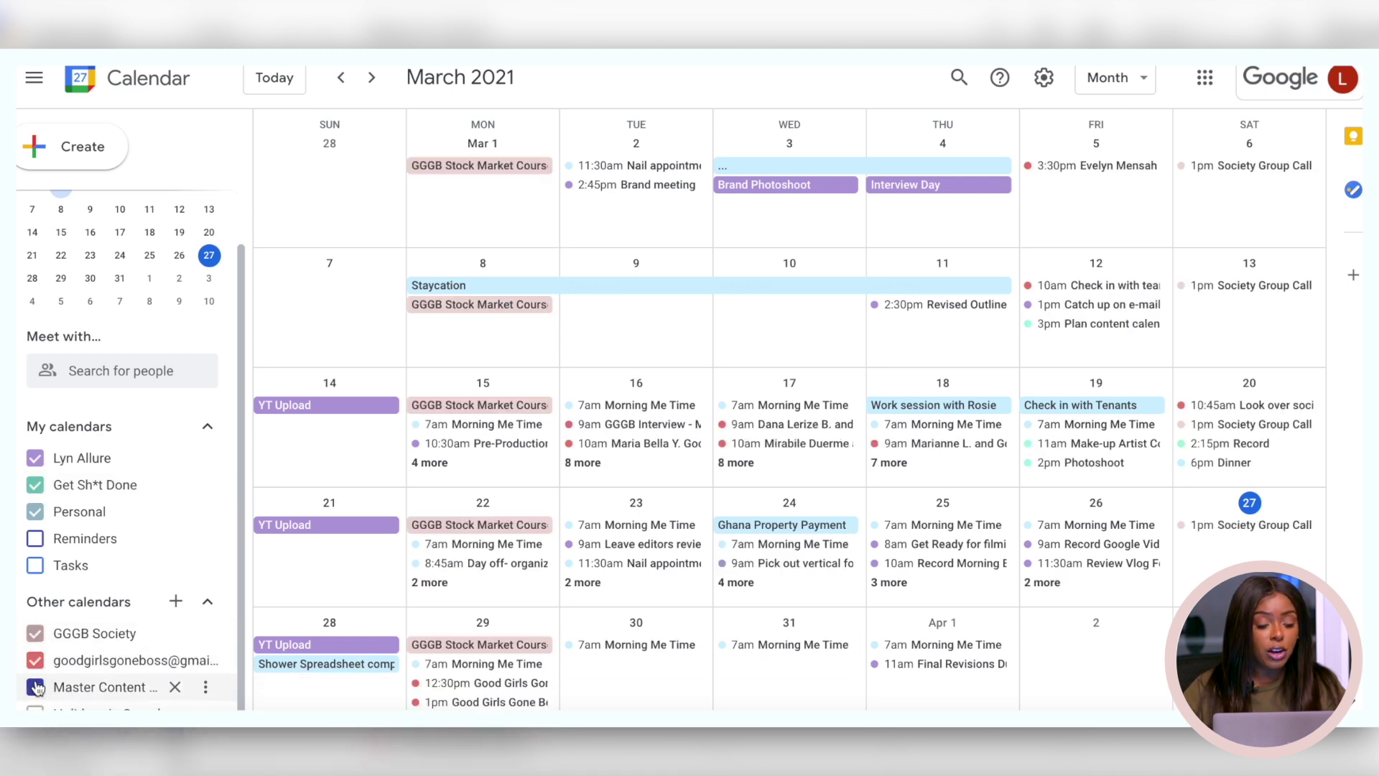
left_click(36, 688)
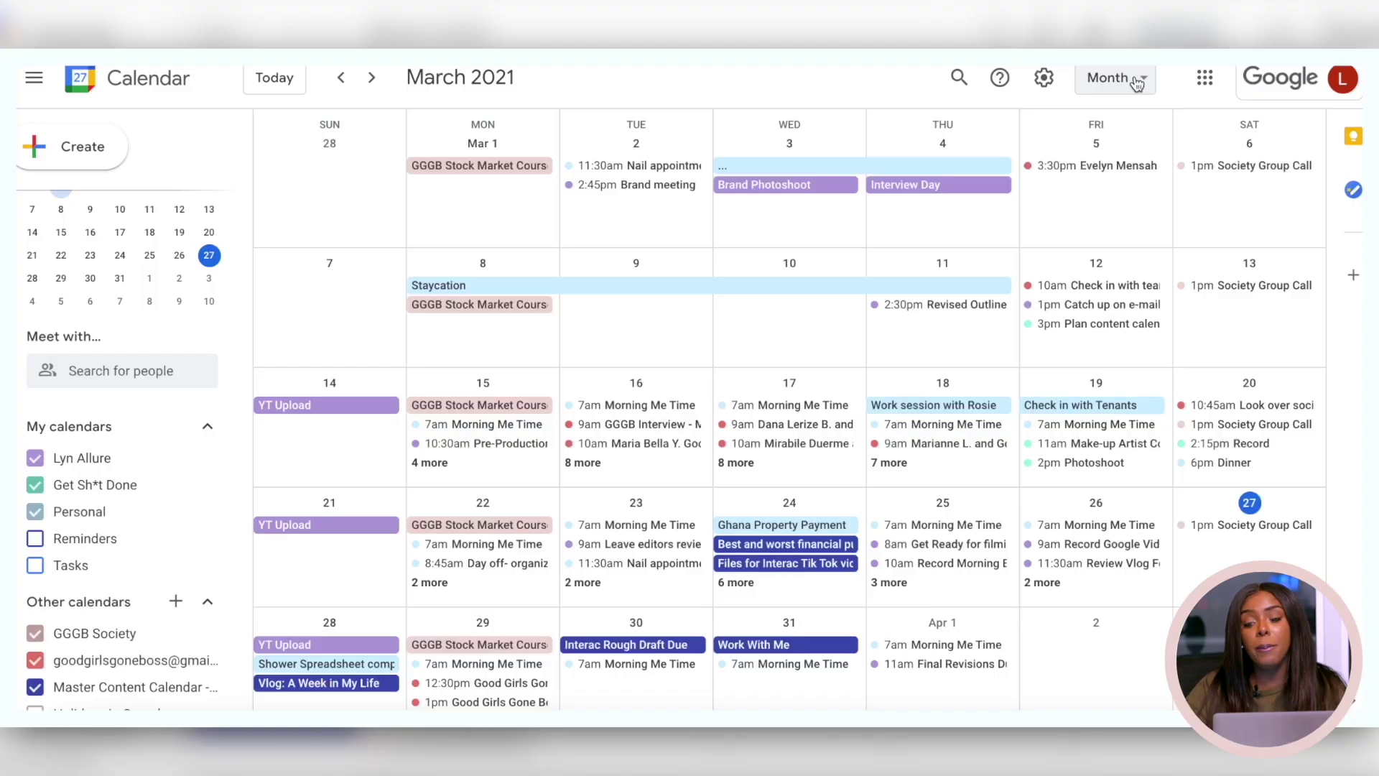
Review March 24, 2021 in Day view and its surrounding week in Week view.
left_click(1137, 85)
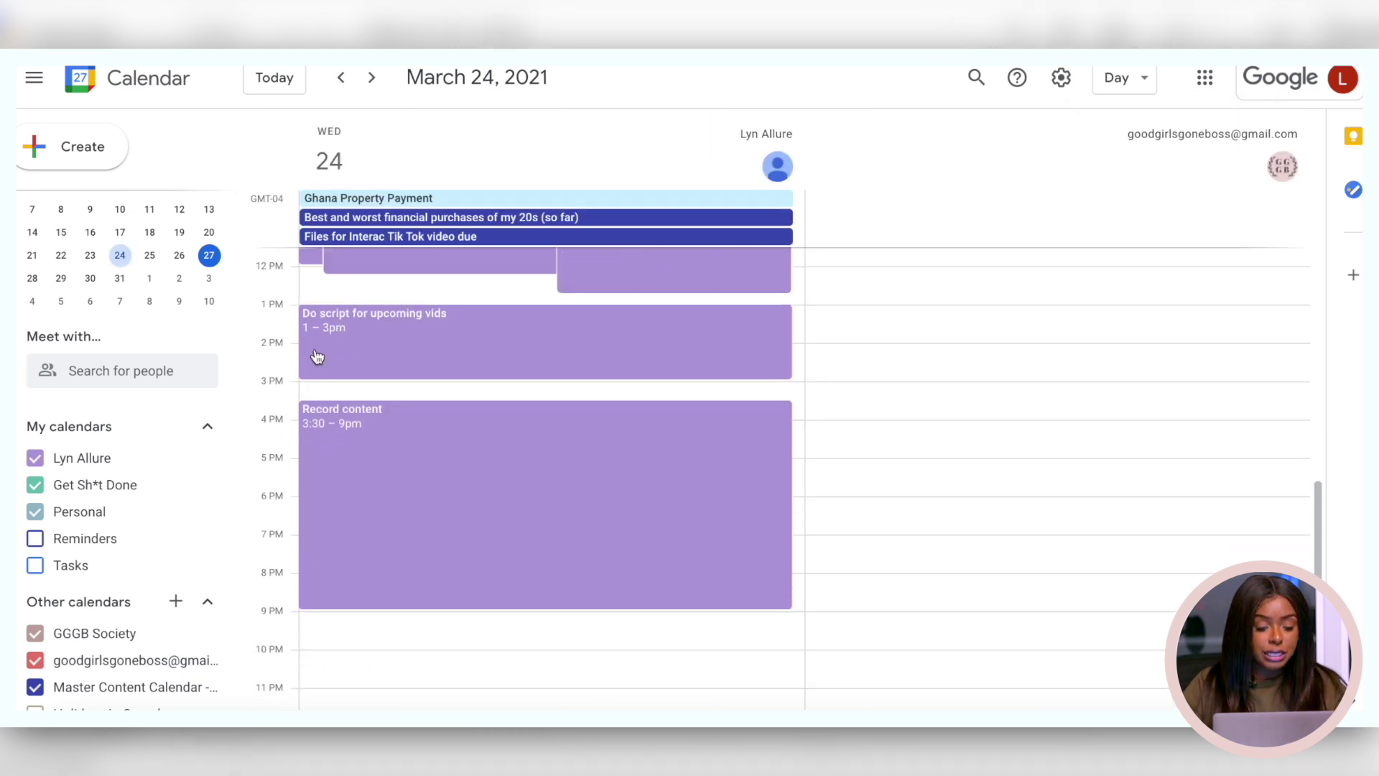
scroll(316, 356, "up", 6)
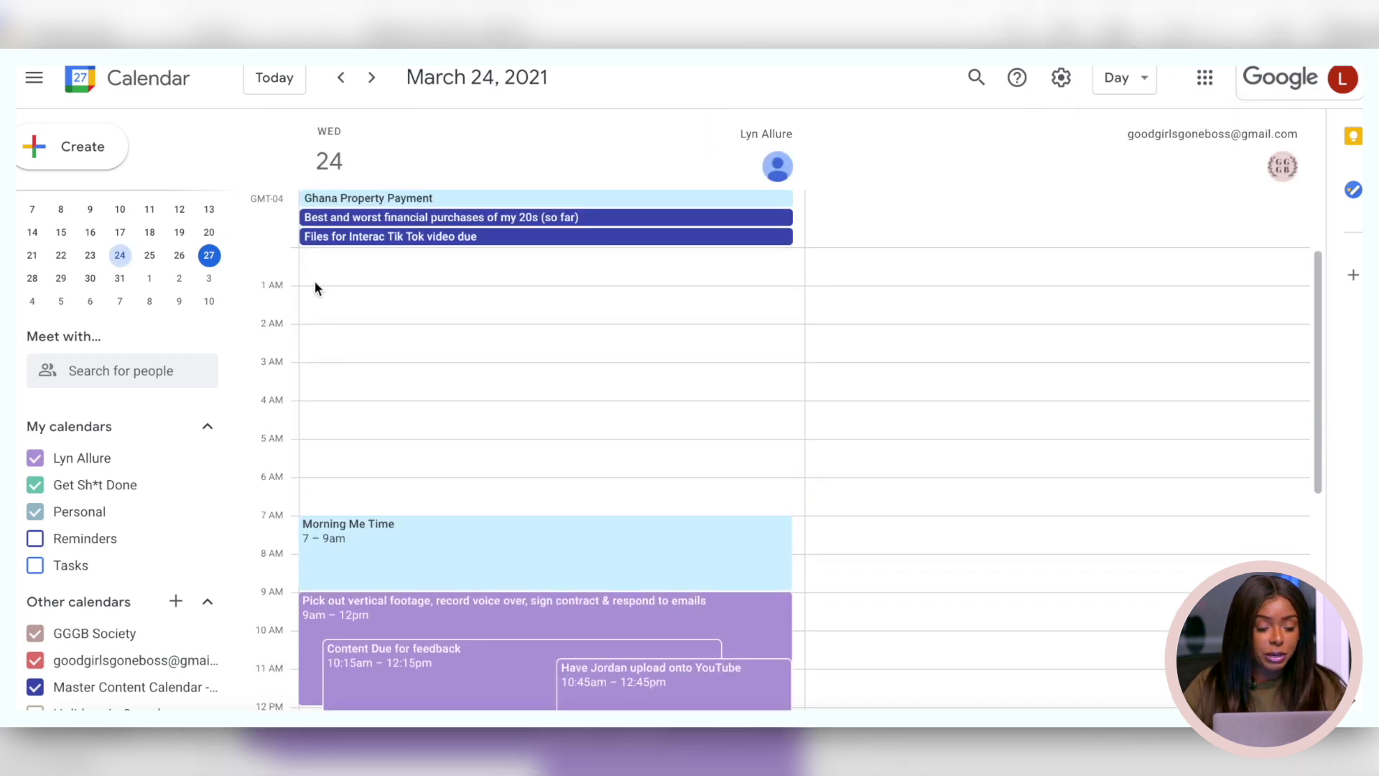
key("w")
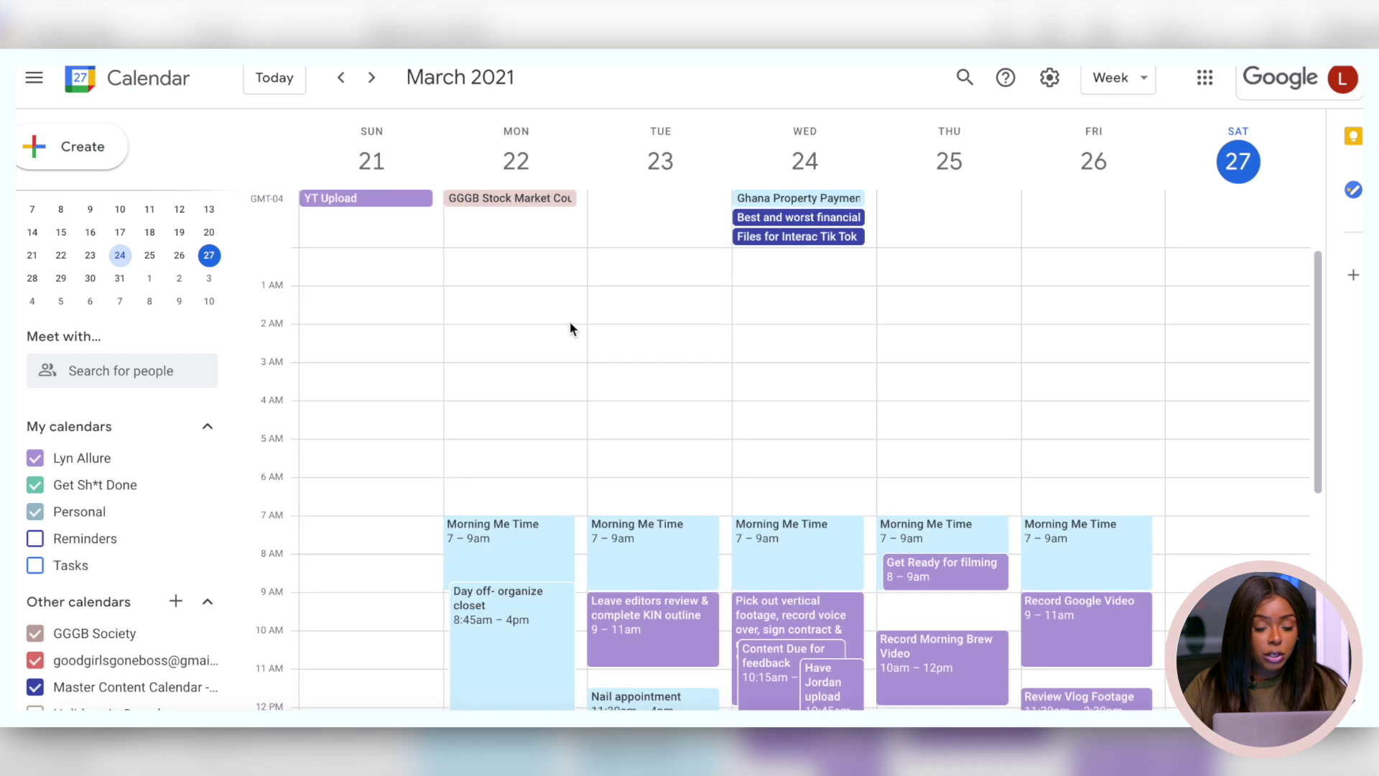
scroll(569, 322, "down", 5)
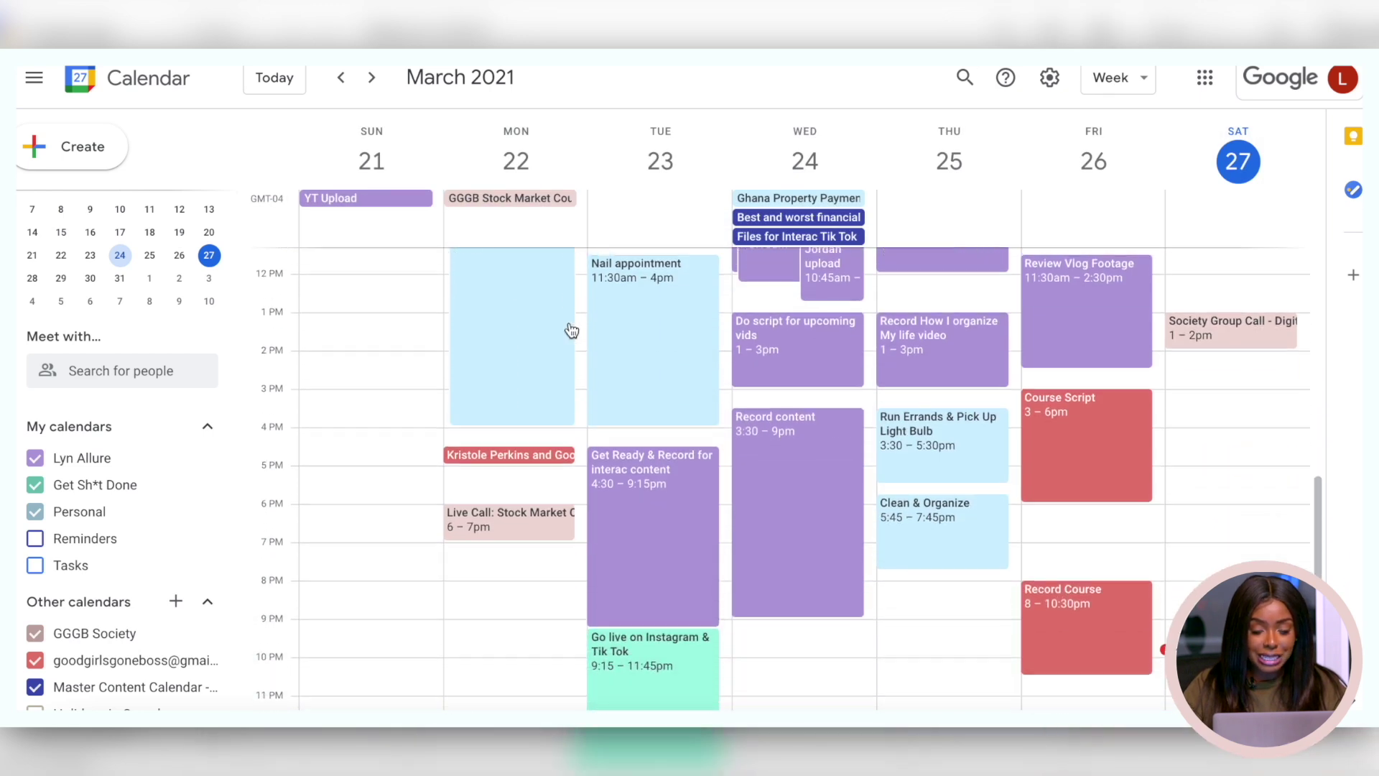
Switch to Schedule view and look through the events from March 24 into early April.
key("a")
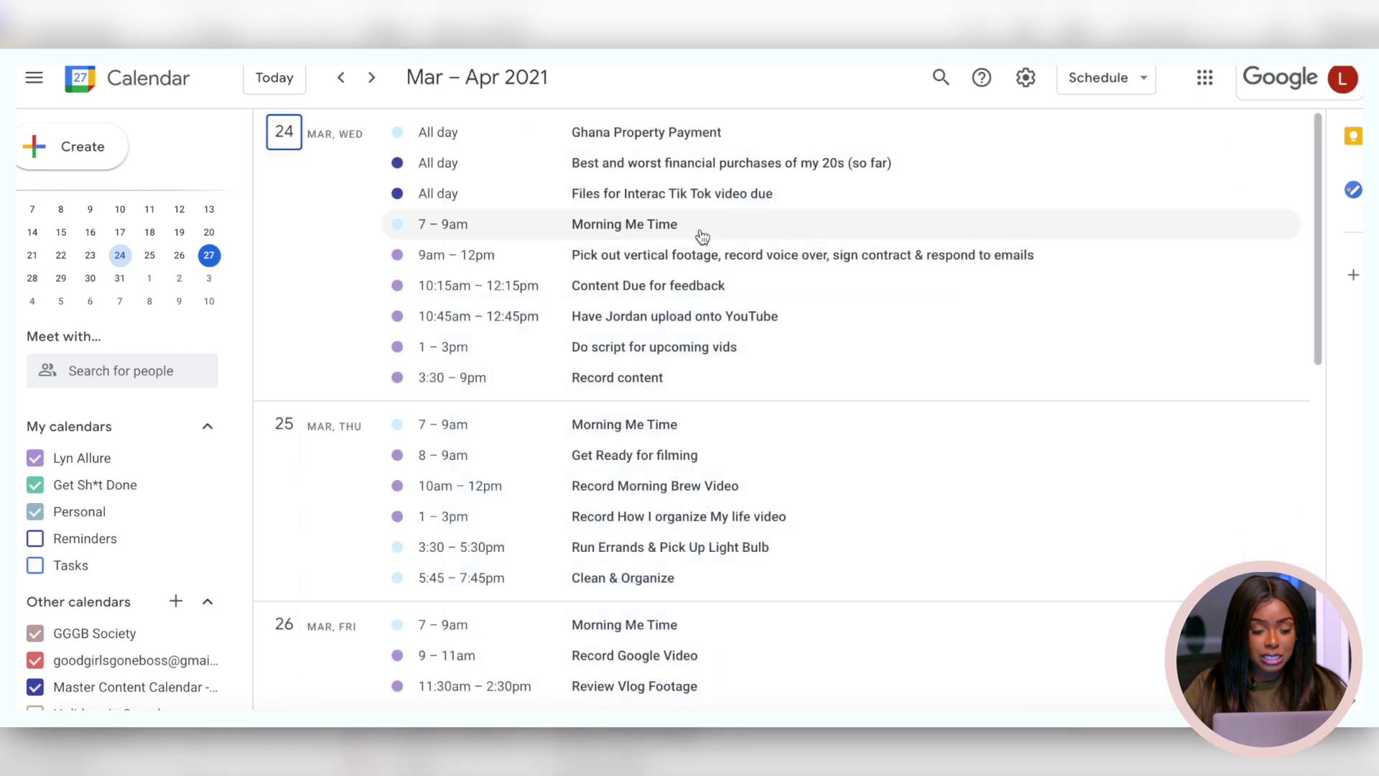
scroll(671, 314, "down", 5)
scroll(672, 311, "down", 5)
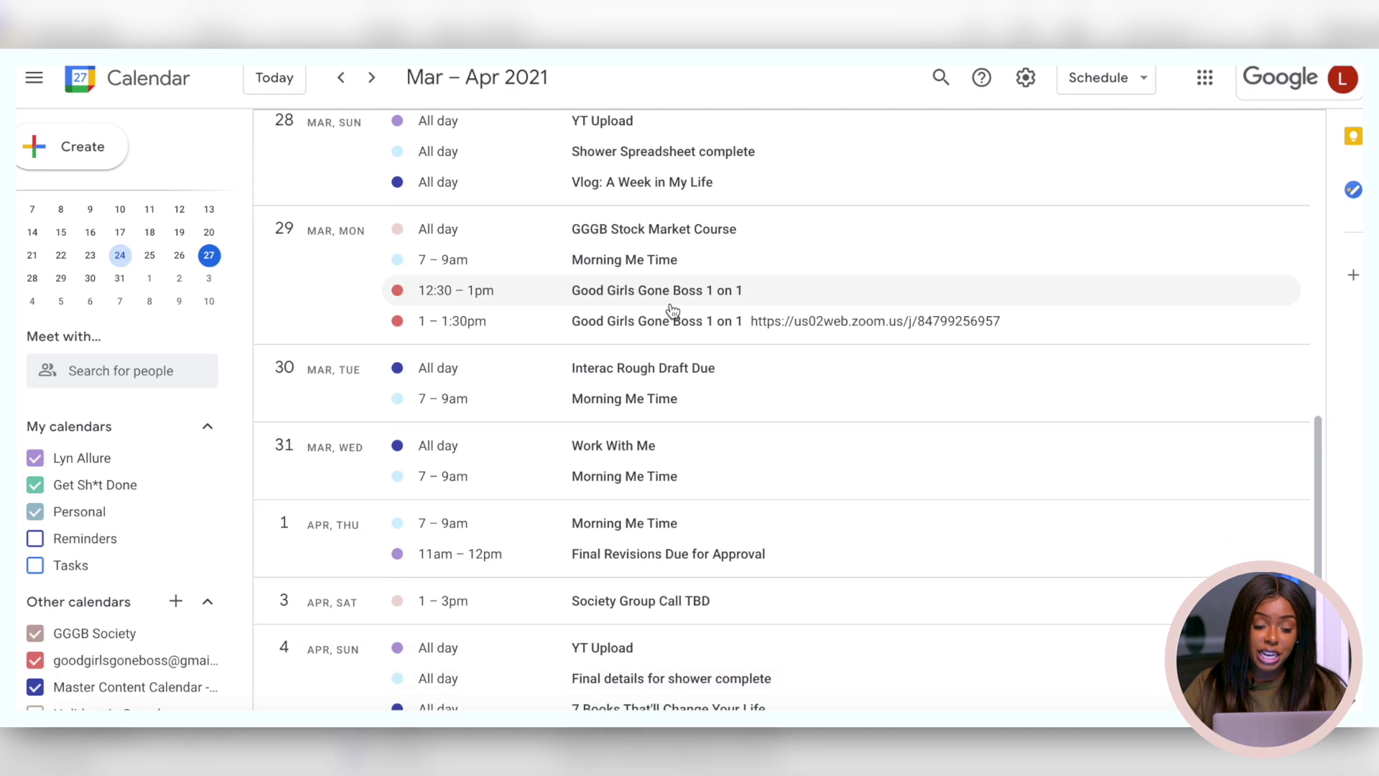
scroll(671, 310, "down", 1)
scroll(672, 309, "up", 6)
scroll(672, 308, "up", 4)
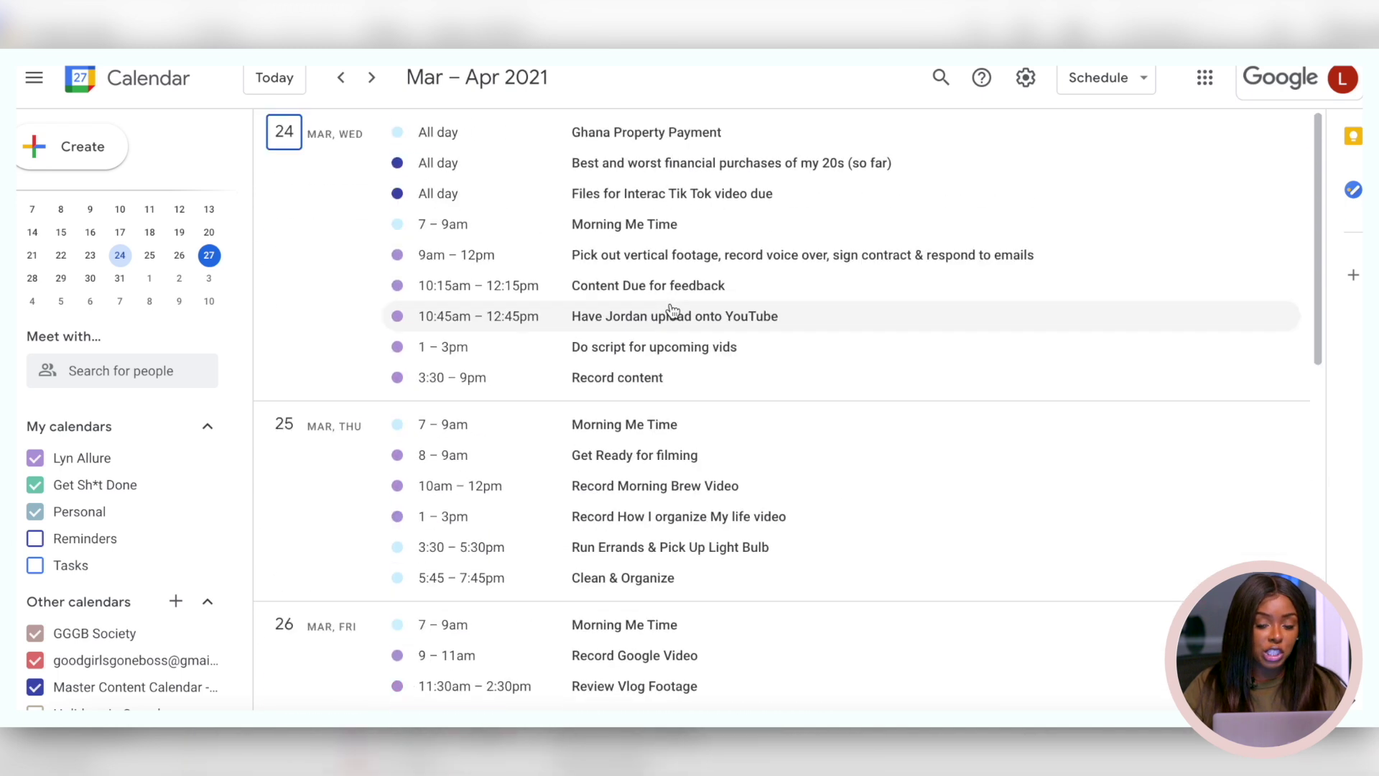
Compare the Month, Year and 4 days views, ending with March 22–25 in 4 days view.
key("m")
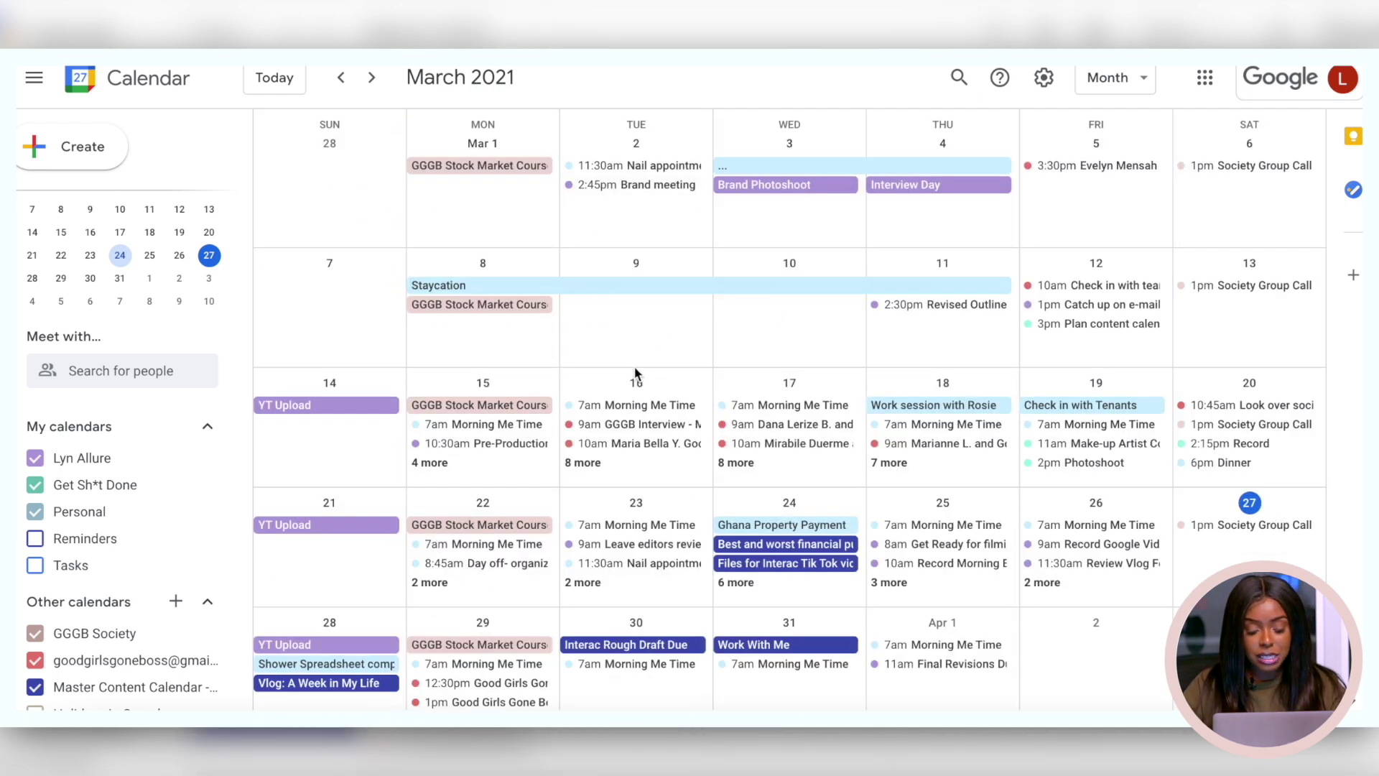
key("y")
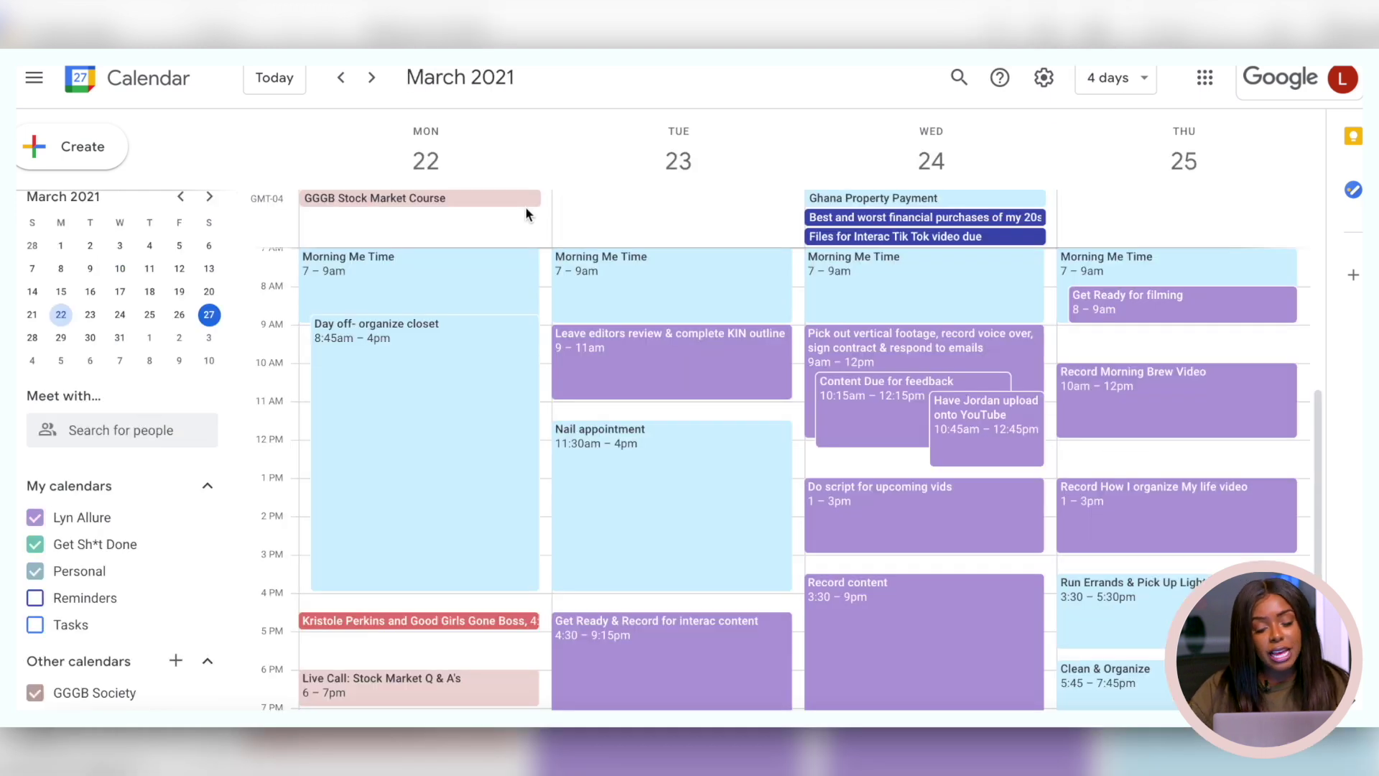
scroll(440, 378, "down", 3)
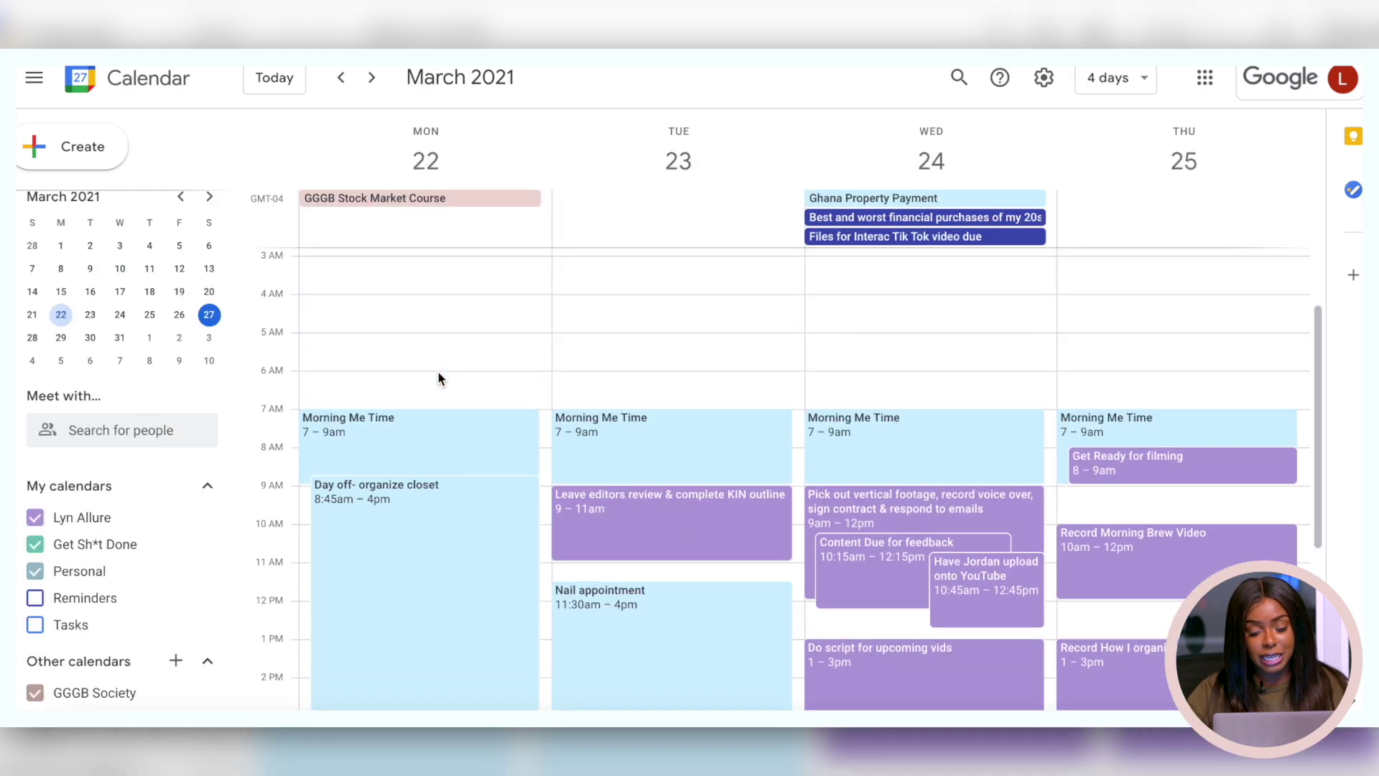
scroll(441, 380, "down", 1)
Open the density and color settings, try the Responsive to your screen information density, and return it to Compact.
left_click(1044, 78)
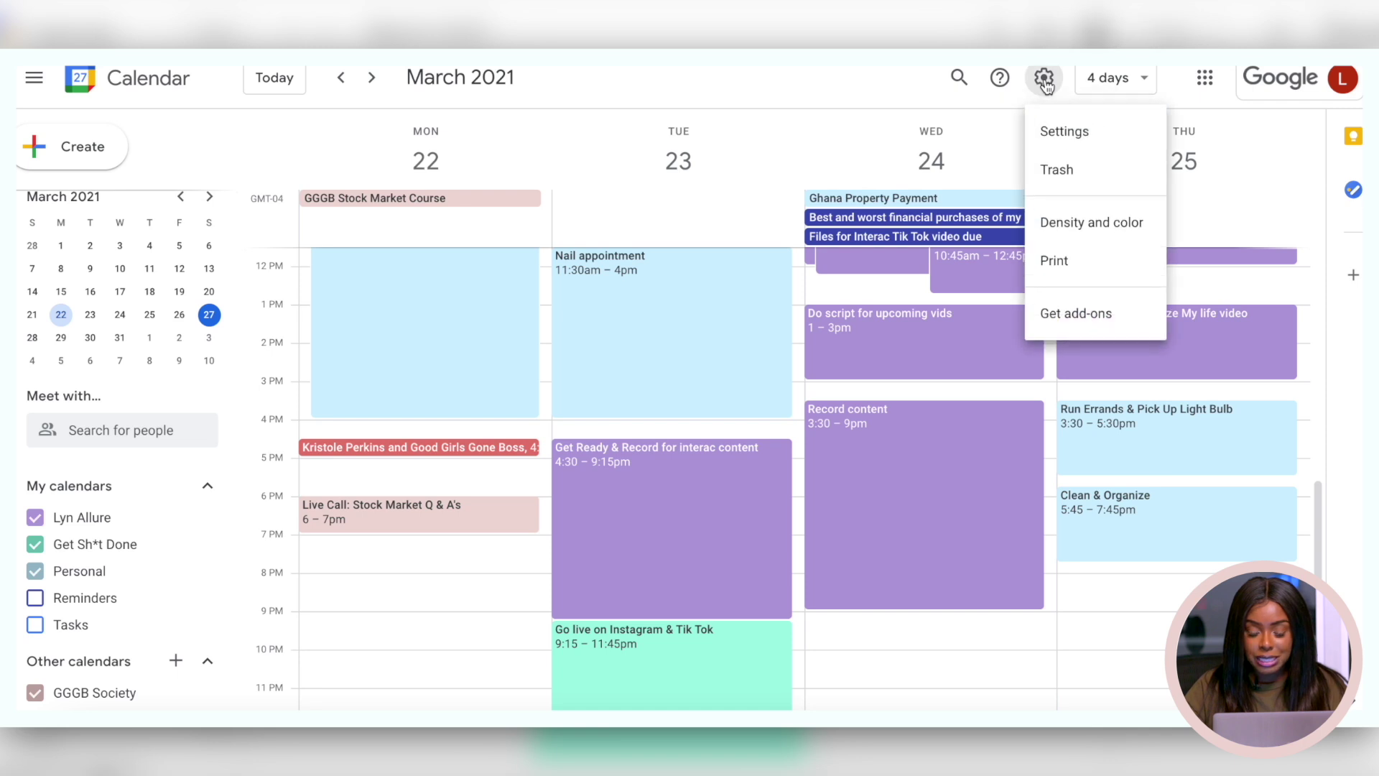
left_click(1062, 222)
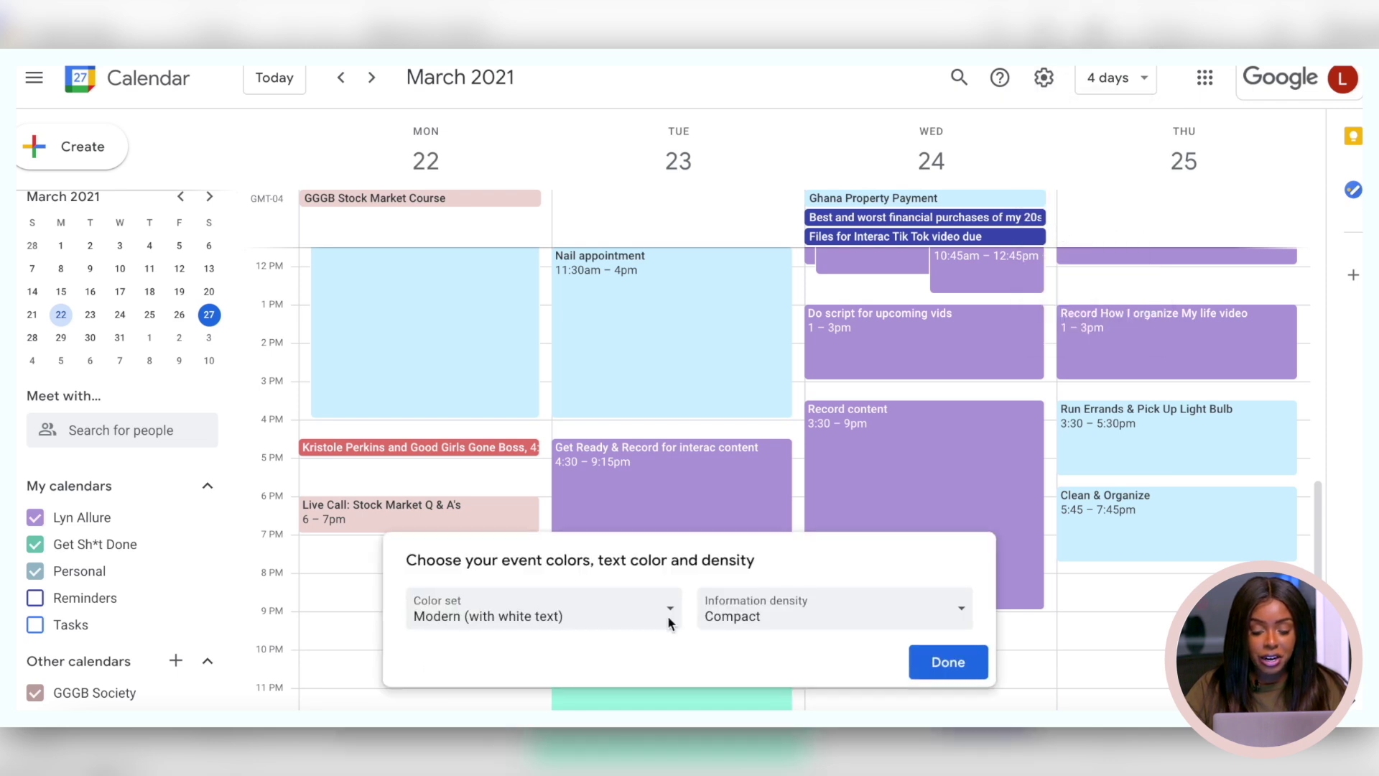
left_click(755, 628)
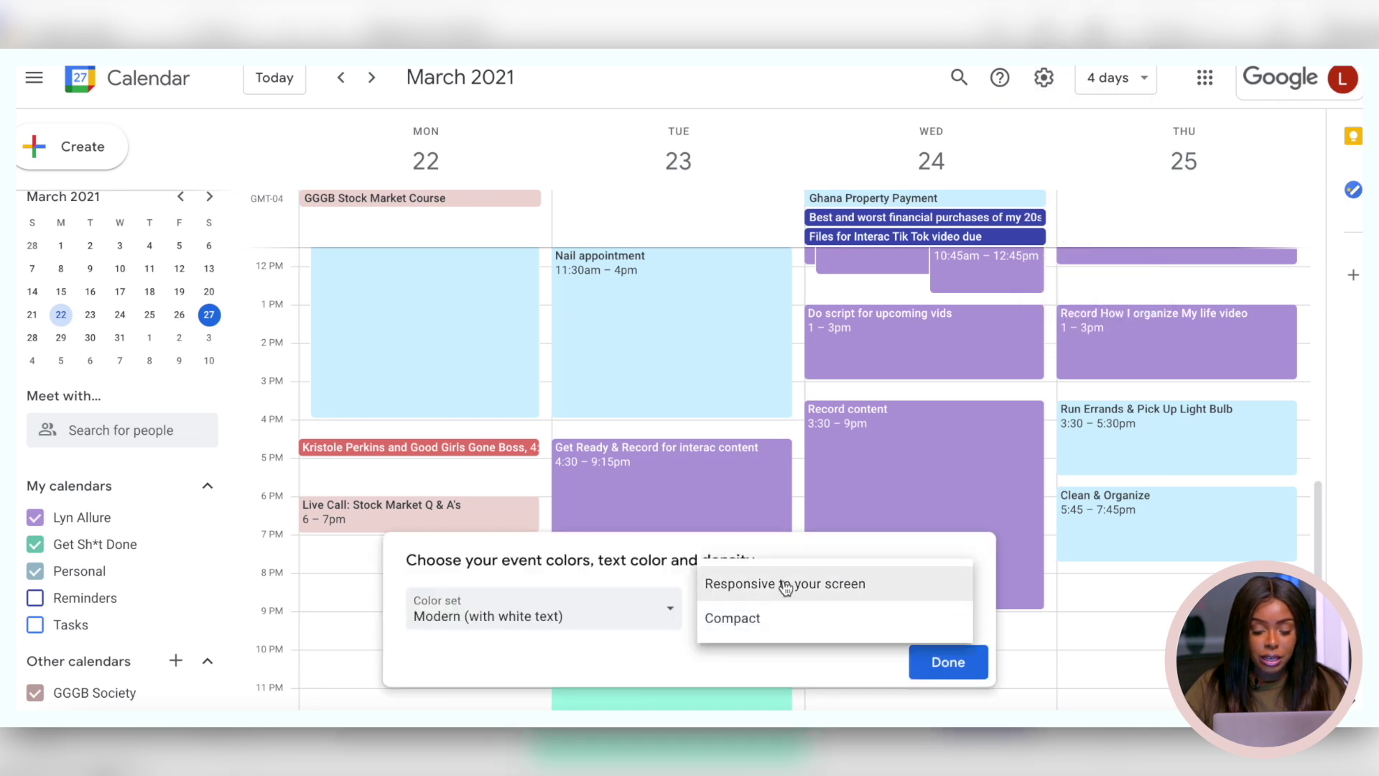
left_click(785, 588)
left_click(780, 619)
left_click(778, 652)
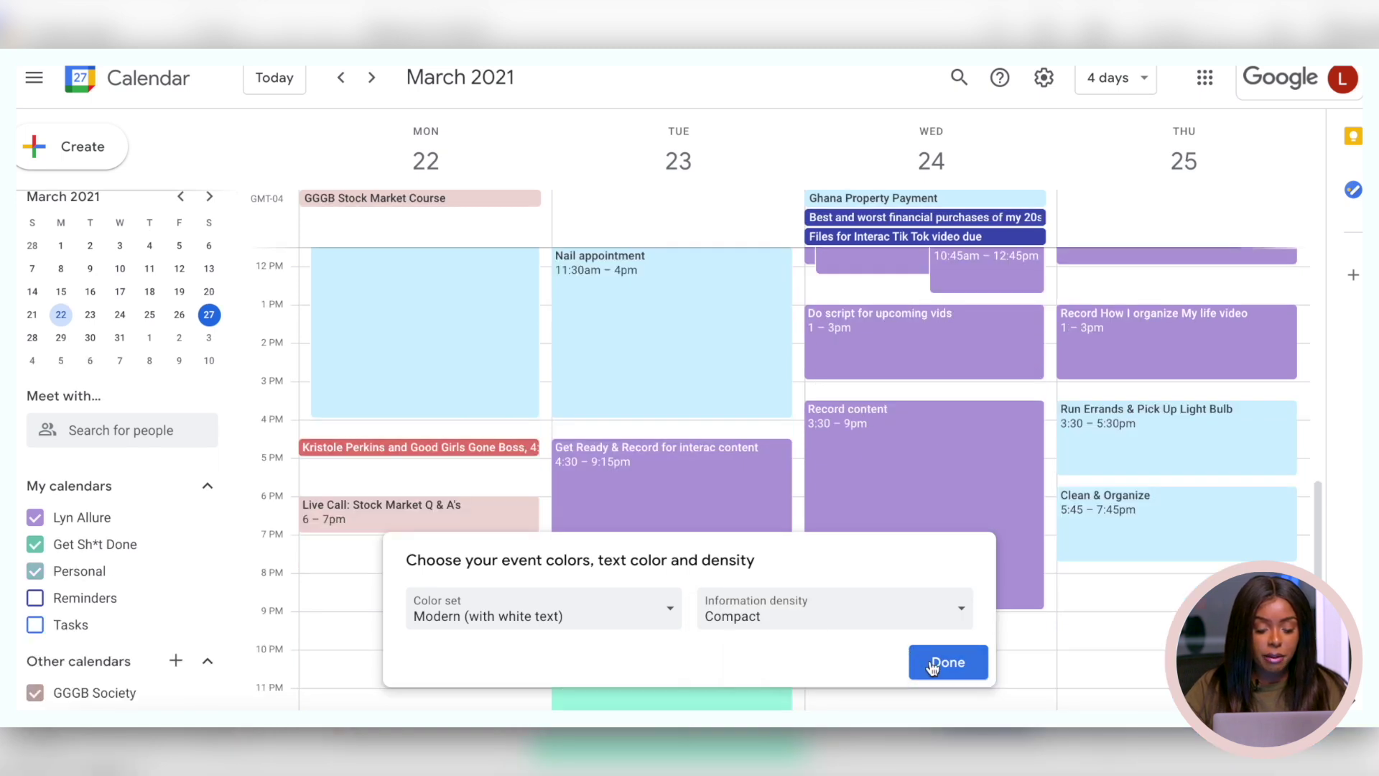
Preview the Classic (with black text) color set, restore Modern (with white text), and close the display settings.
left_click(582, 618)
left_click(544, 658)
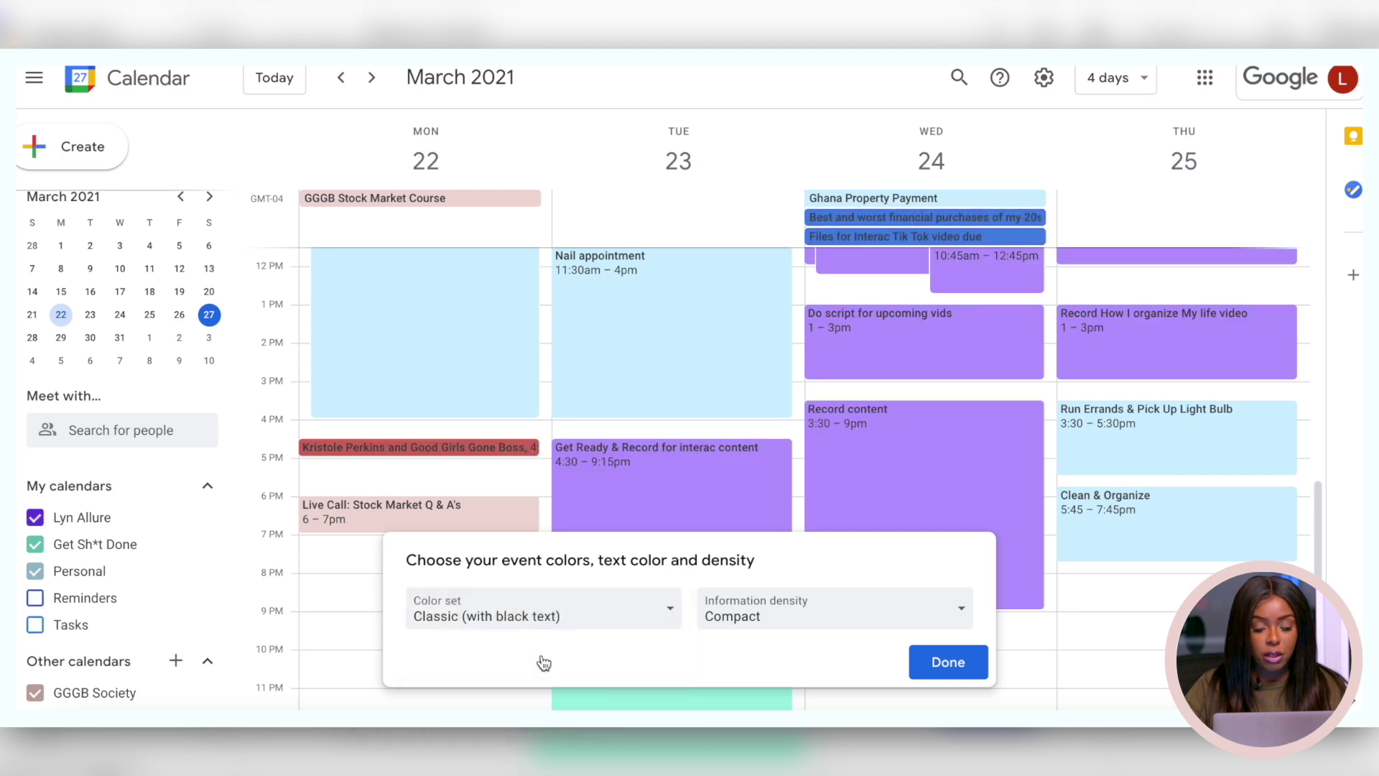
left_click(561, 609)
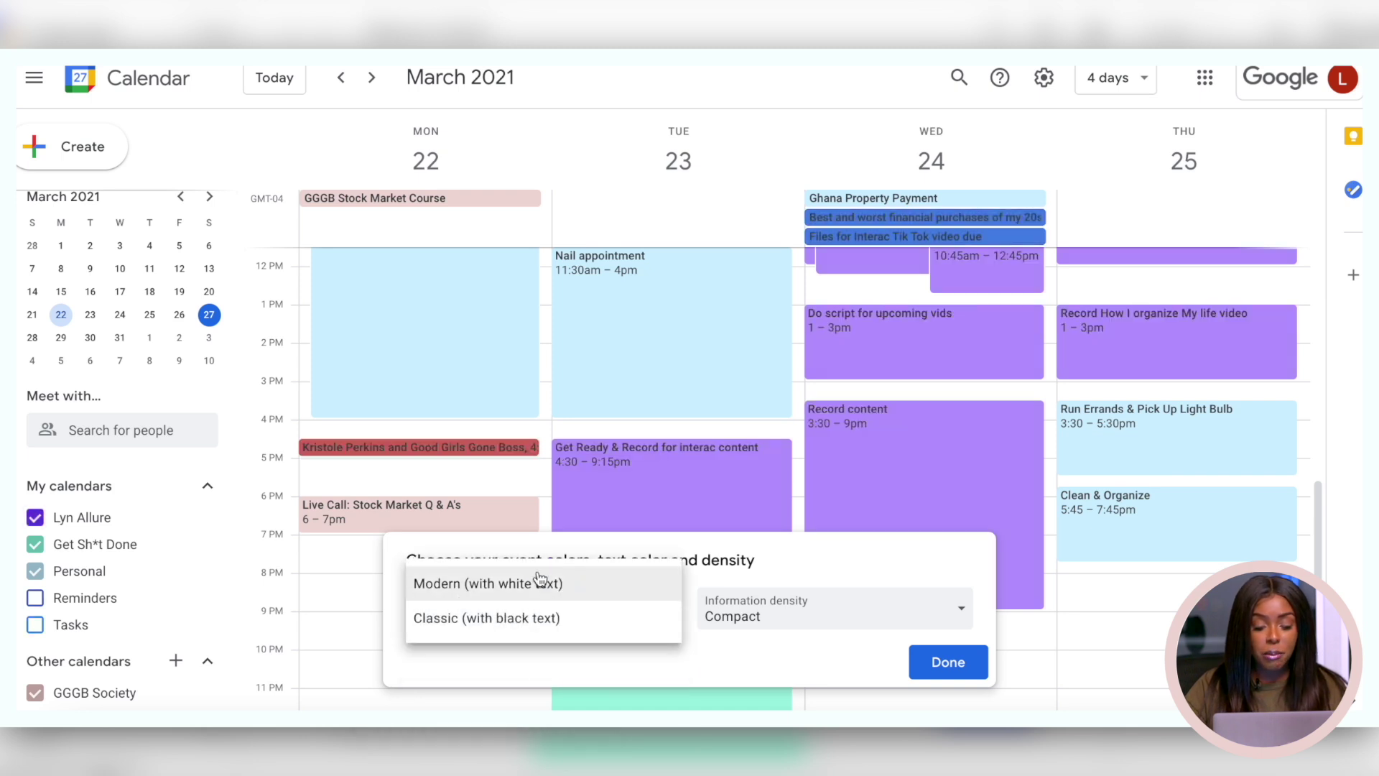
left_click(547, 583)
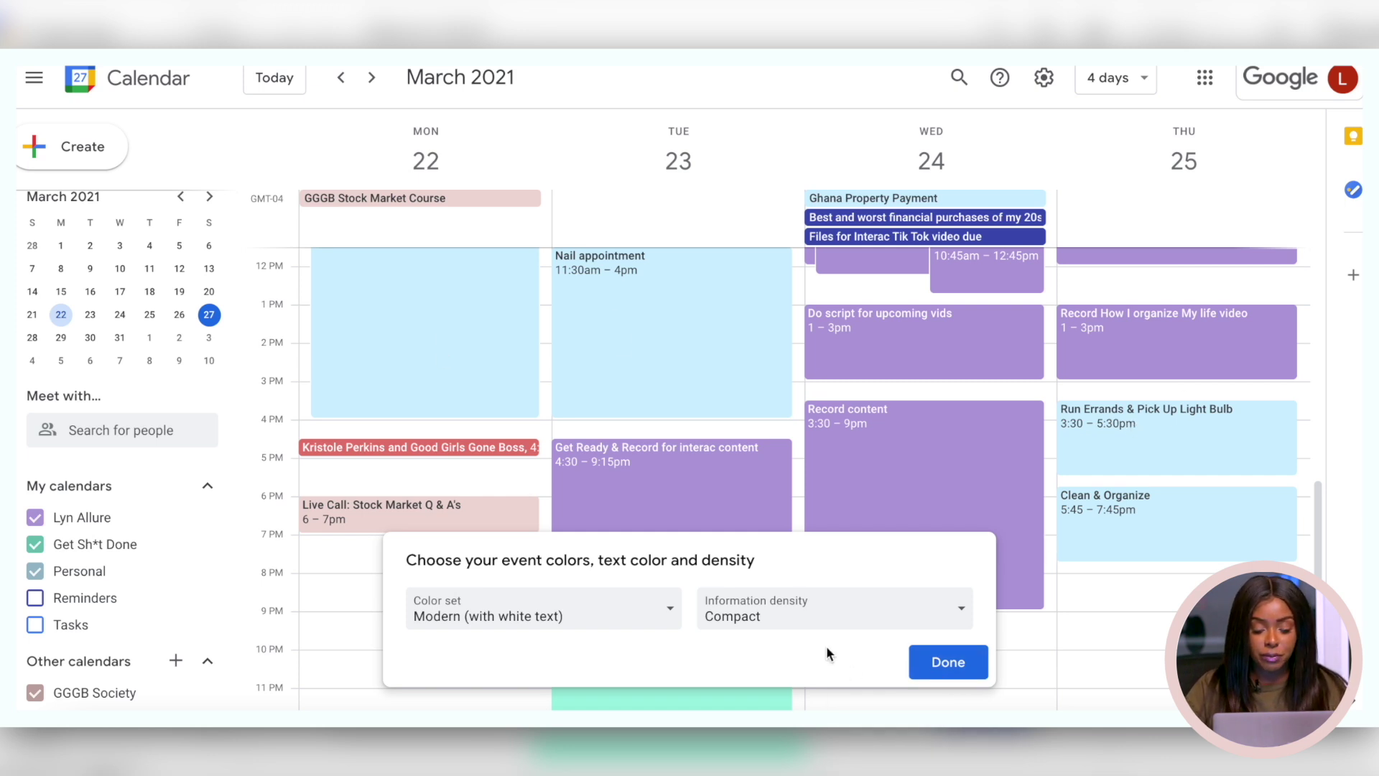
left_click(952, 662)
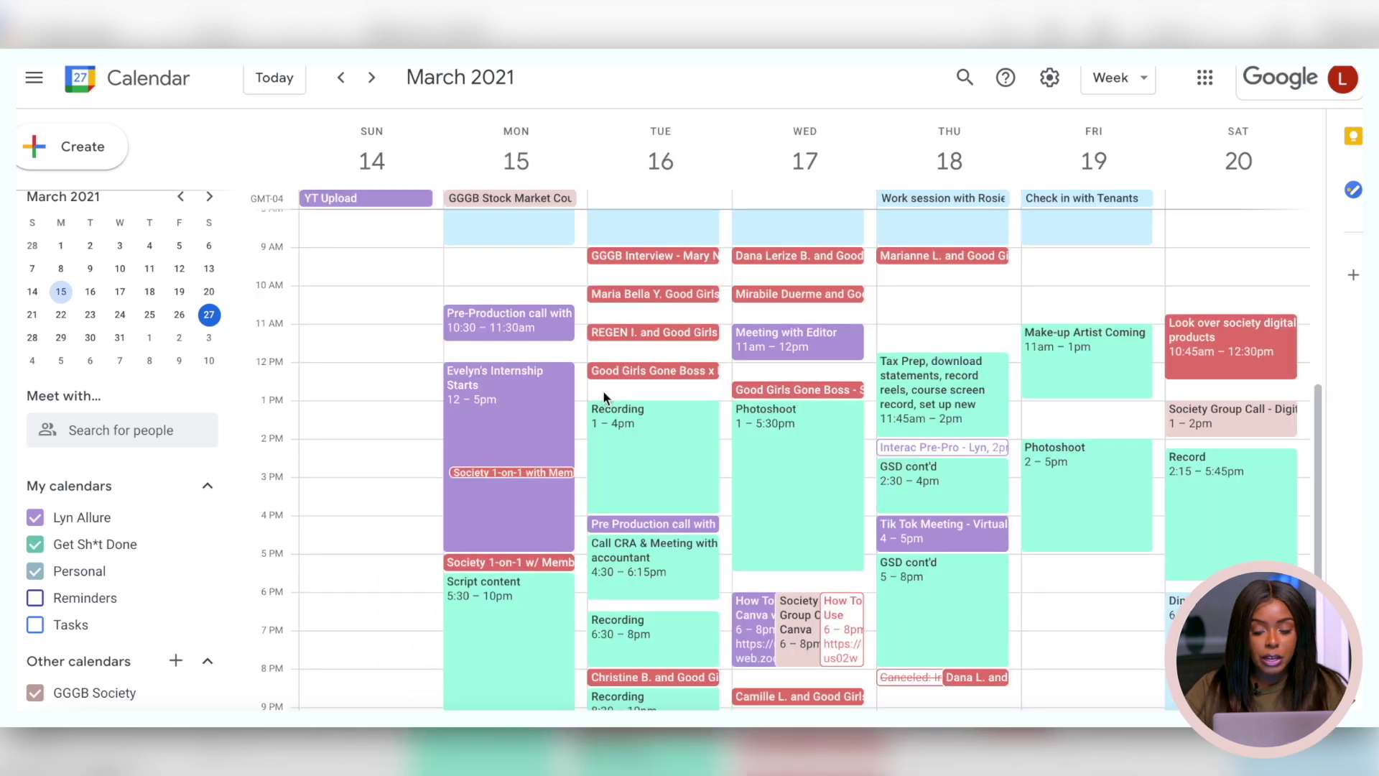
Examine the morning-to-evening events for March 14–20, 2021 in Week view.
scroll(603, 393, "up", 5)
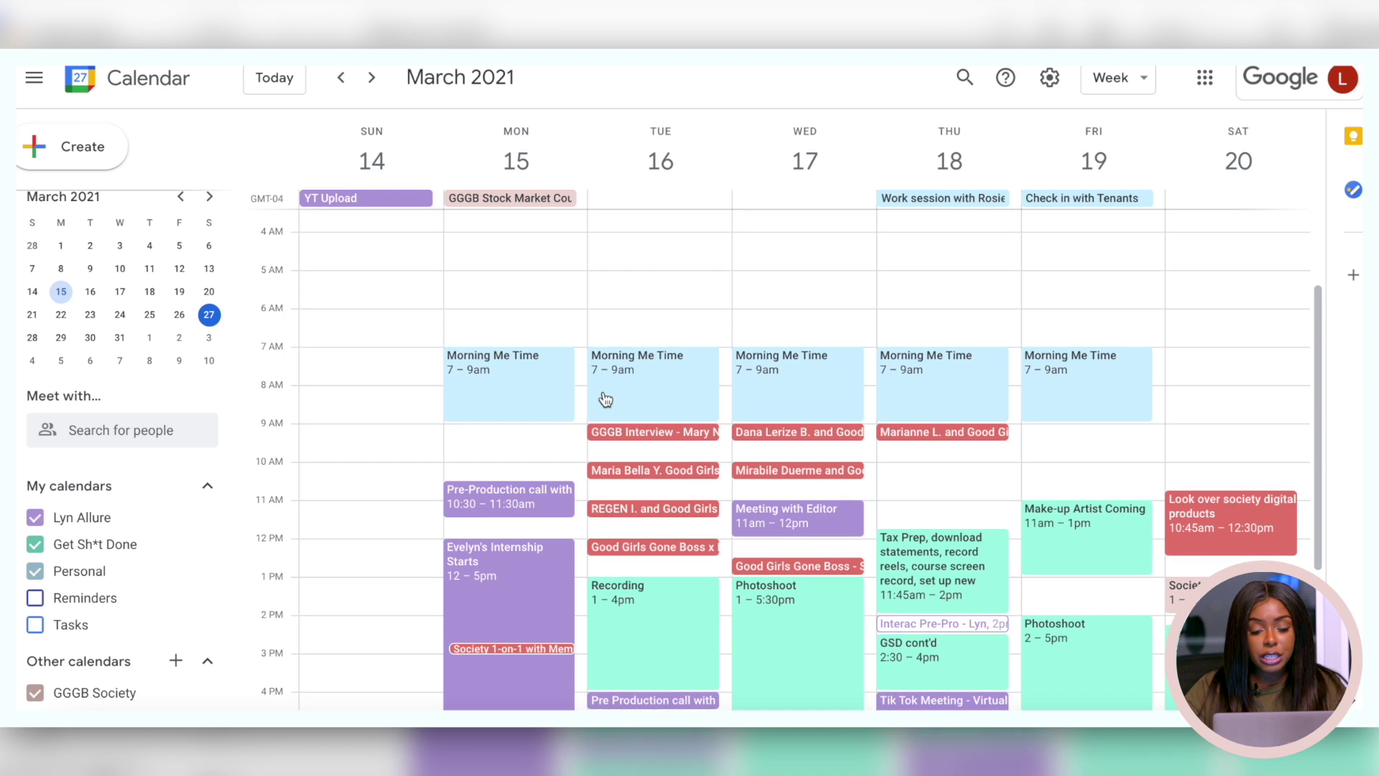
scroll(605, 400, "down", 5)
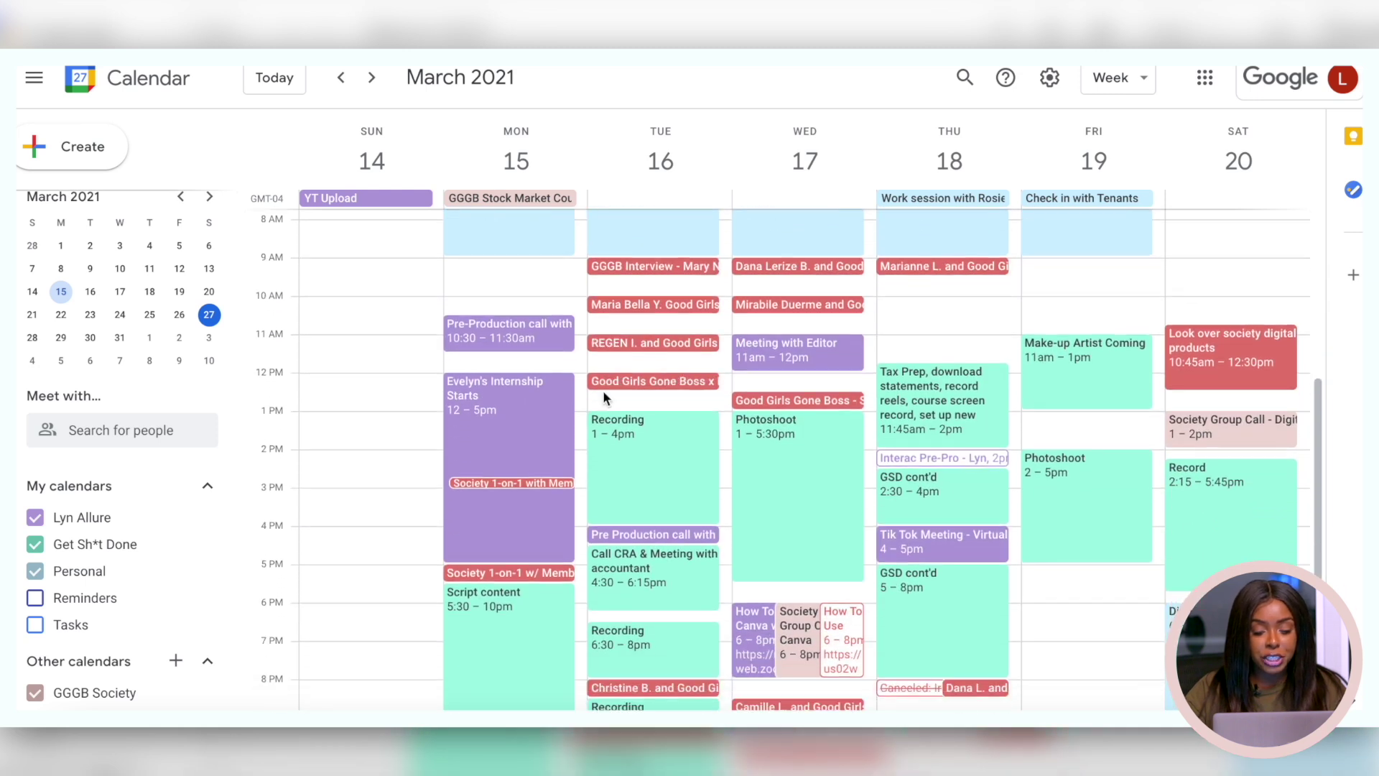
scroll(511, 348, "up", 3)
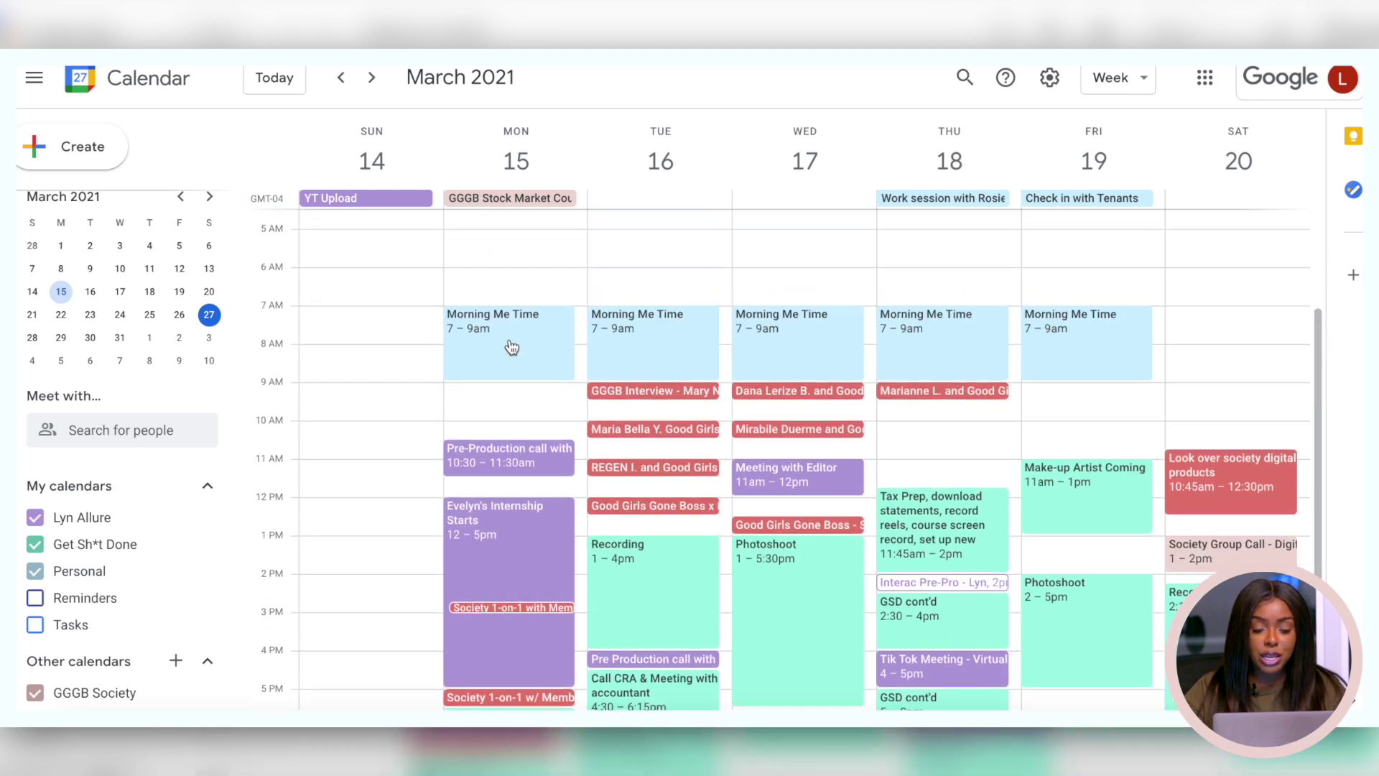
scroll(511, 348, "down", 6)
scroll(509, 345, "up", 5)
scroll(510, 346, "down", 3)
scroll(511, 350, "up", 4)
scroll(510, 350, "down", 4)
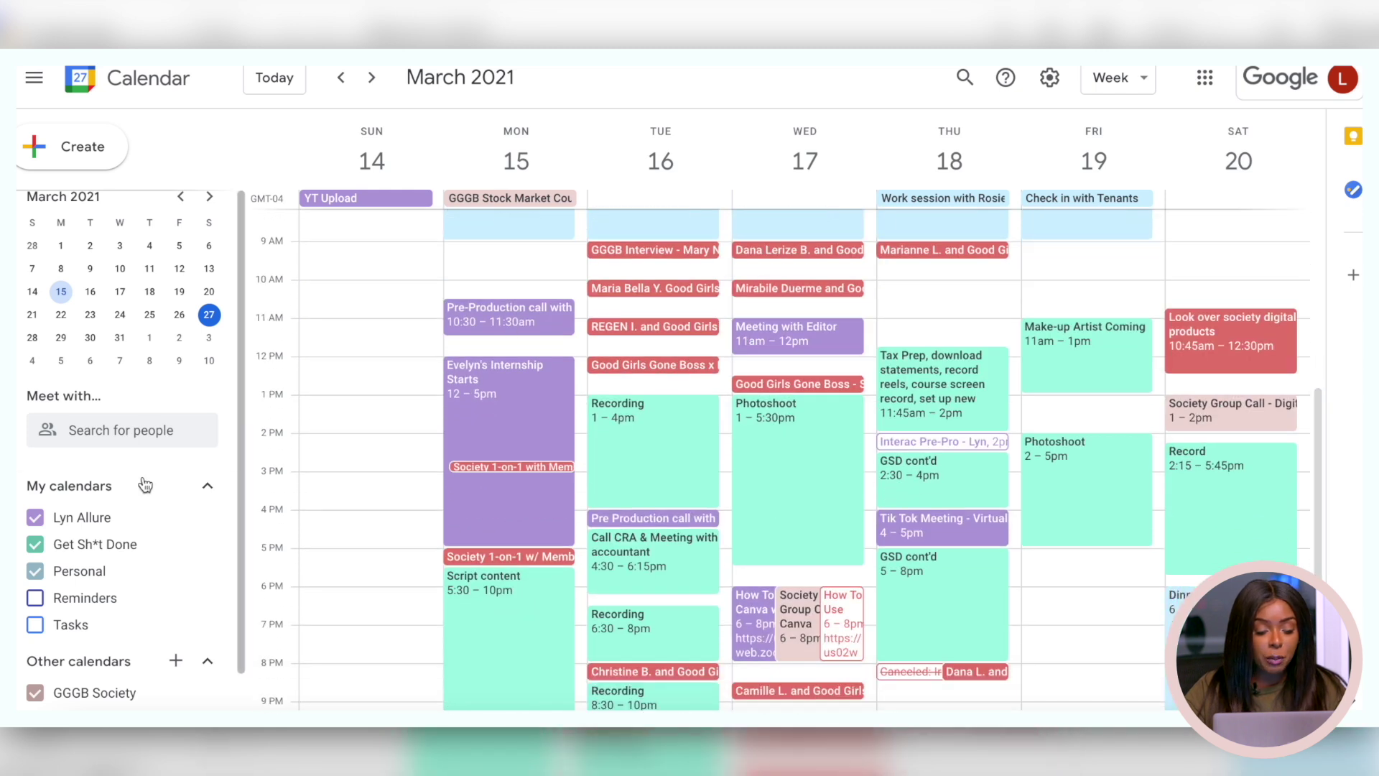
scroll(446, 411, "up", 2)
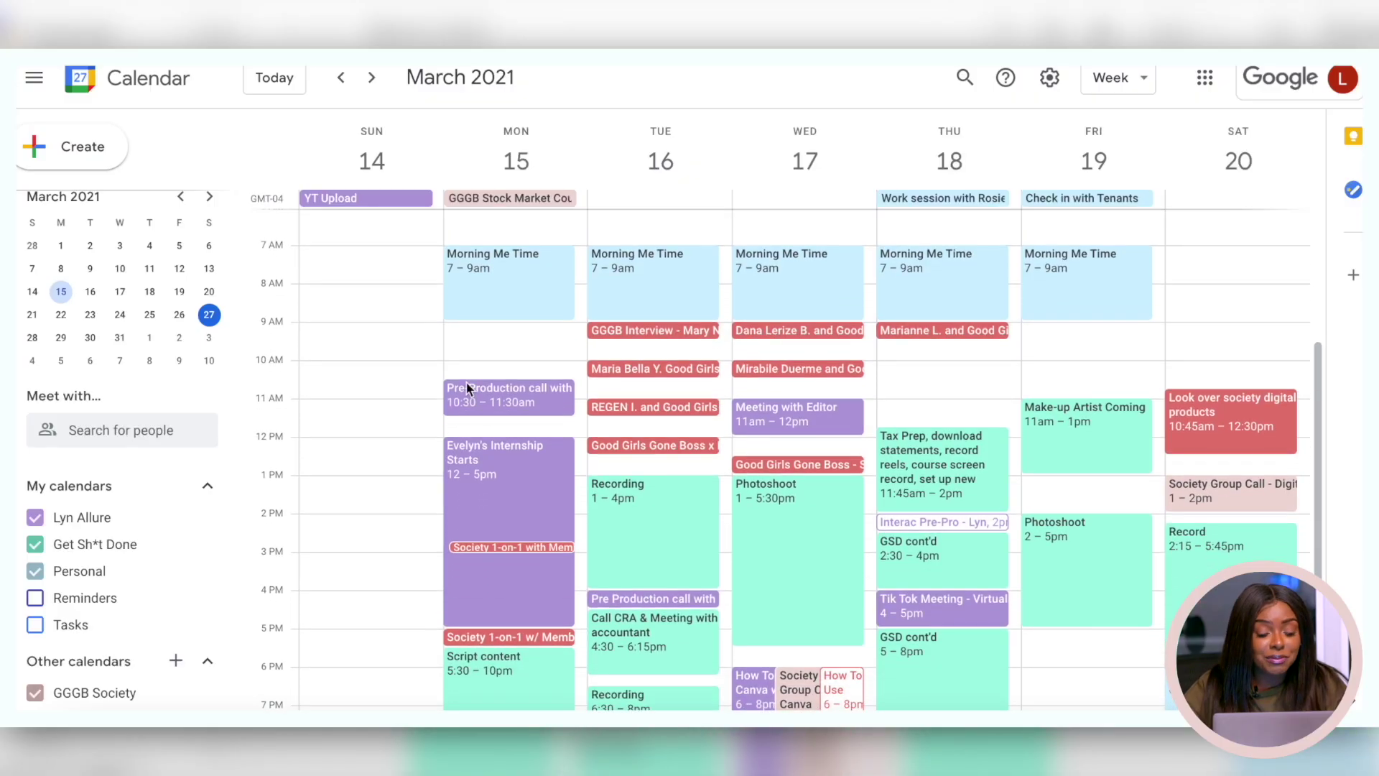
Review how the color-coded calendars divide up the March 14–20 schedule from early morning to late evening.
scroll(738, 241, "up", 1)
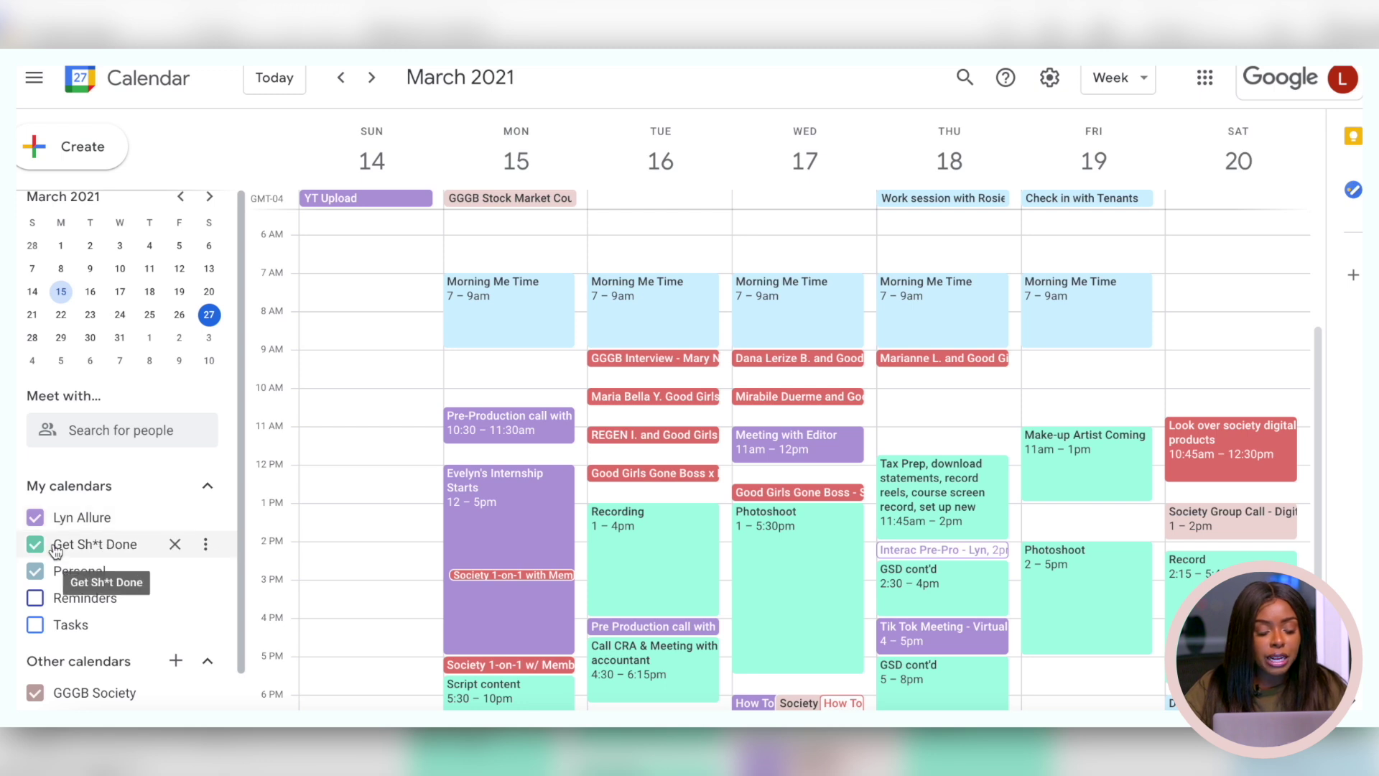
scroll(566, 537, "down", 3)
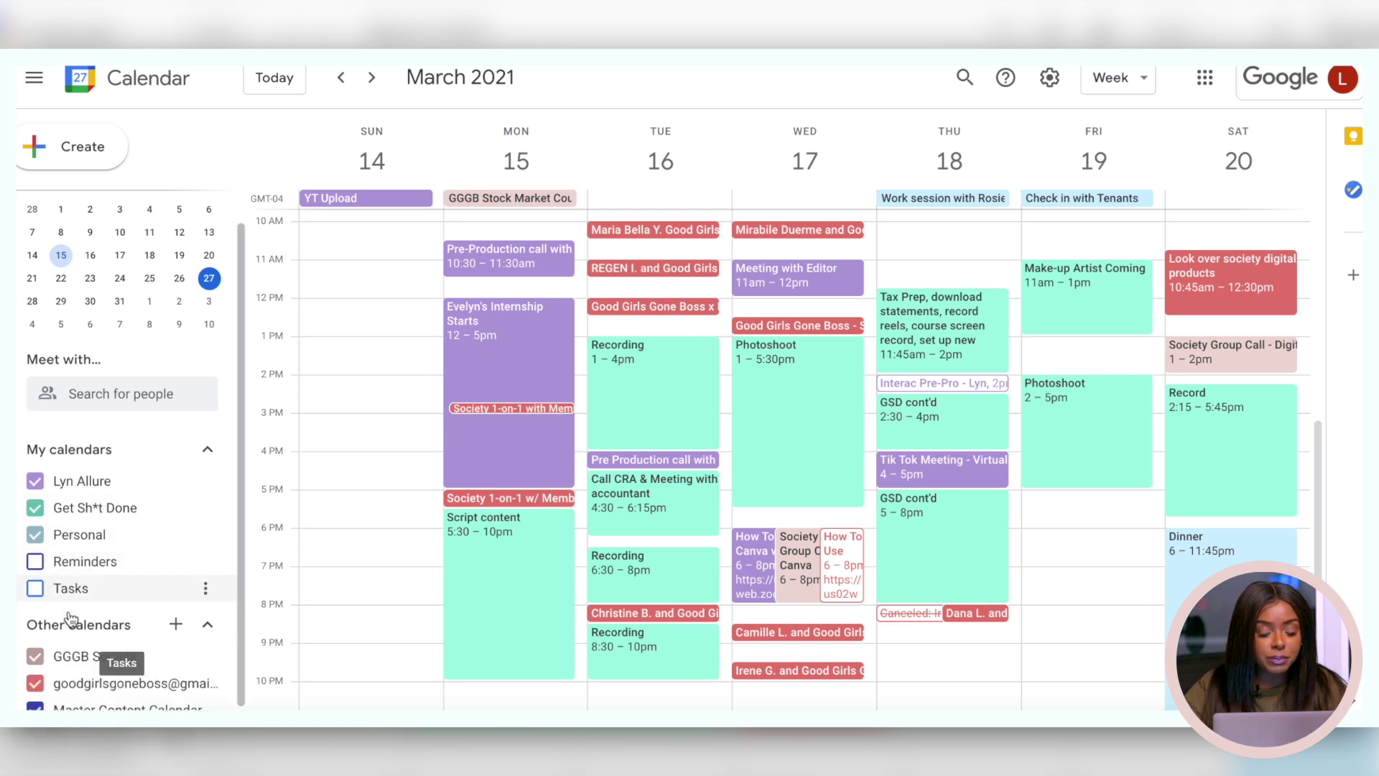
scroll(71, 619, "down", 2)
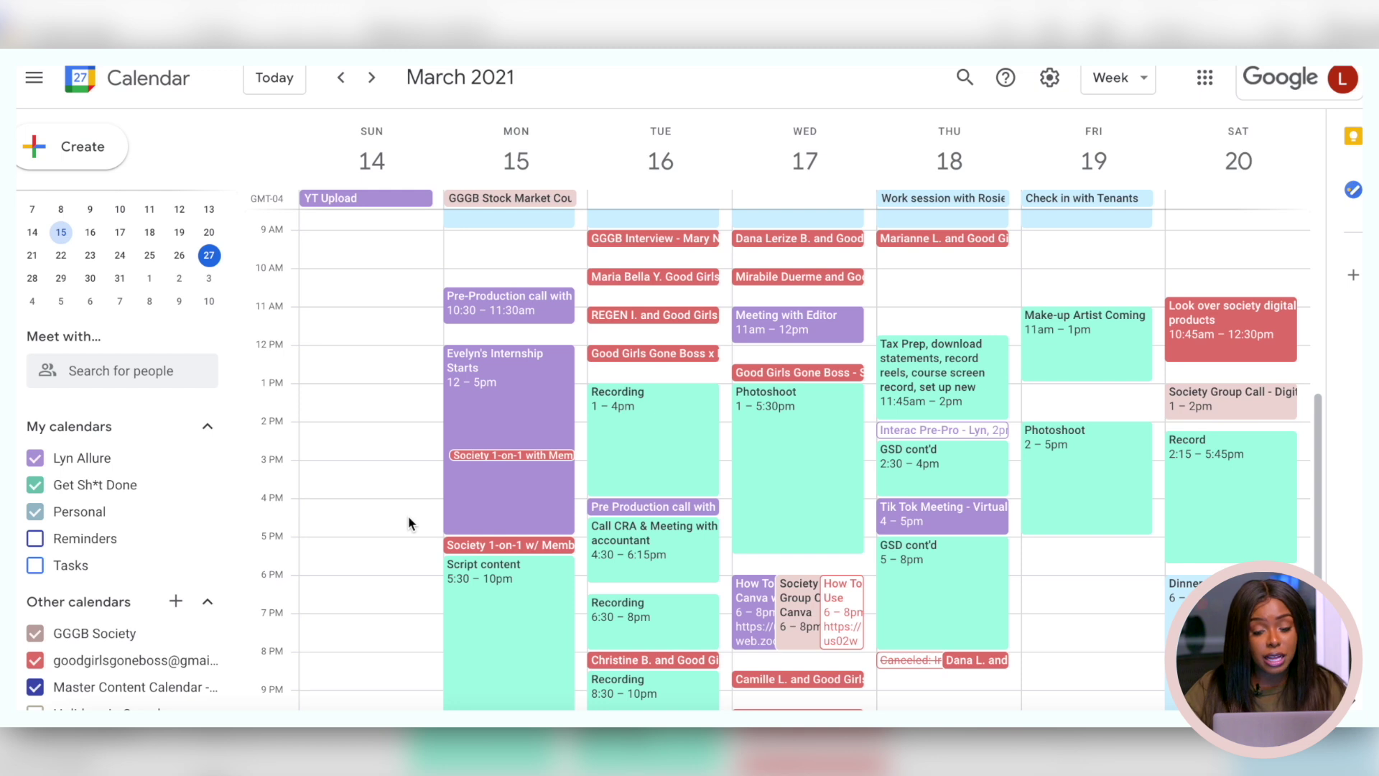
scroll(408, 517, "up", 3)
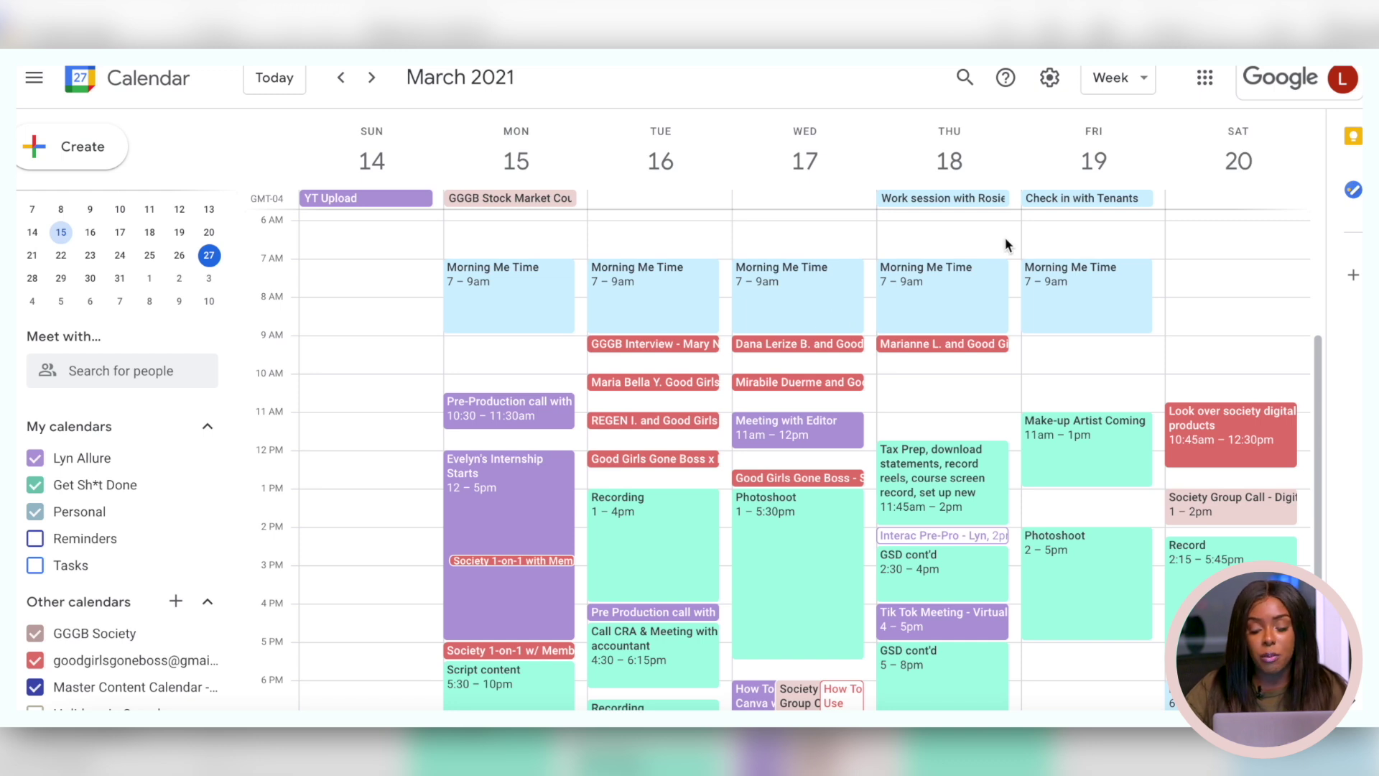
scroll(577, 407, "down", 3)
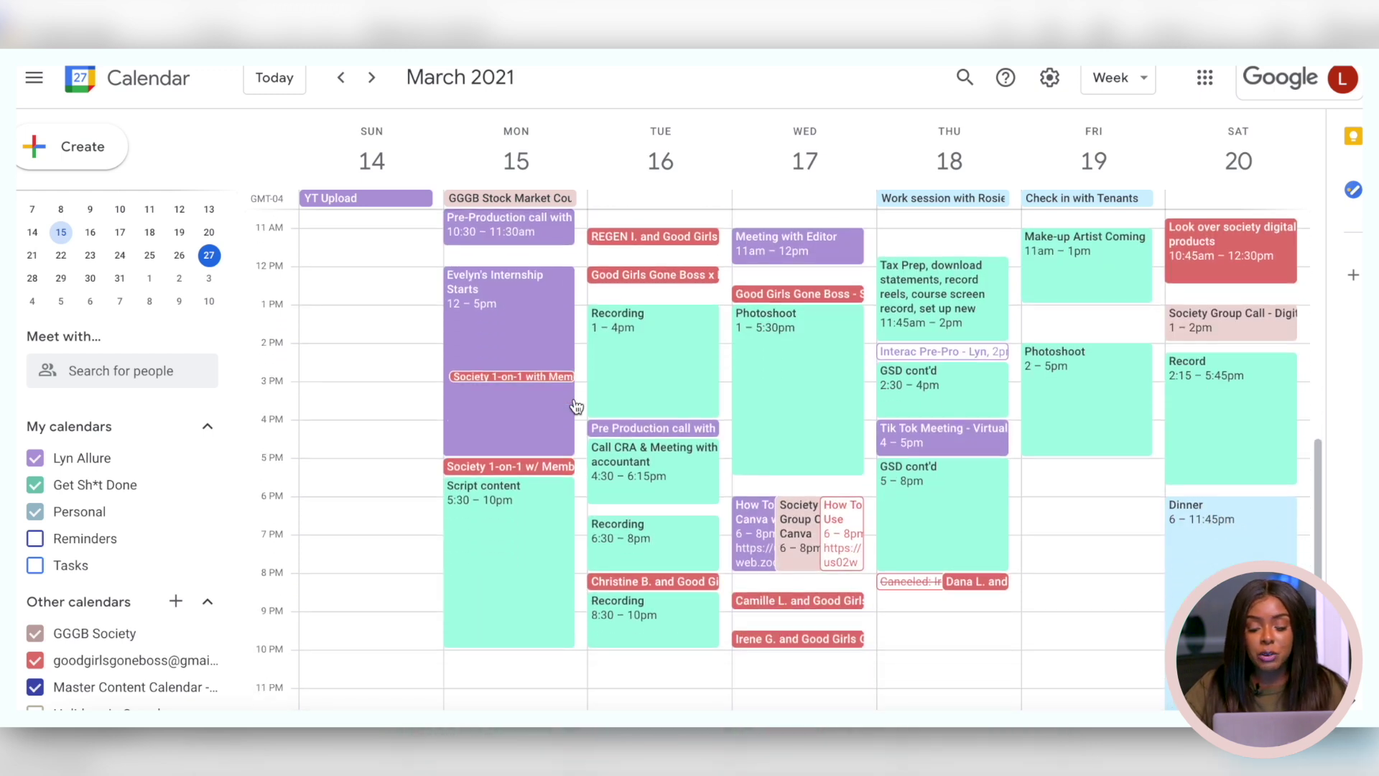
scroll(577, 407, "up", 3)
scroll(577, 407, "down", 3)
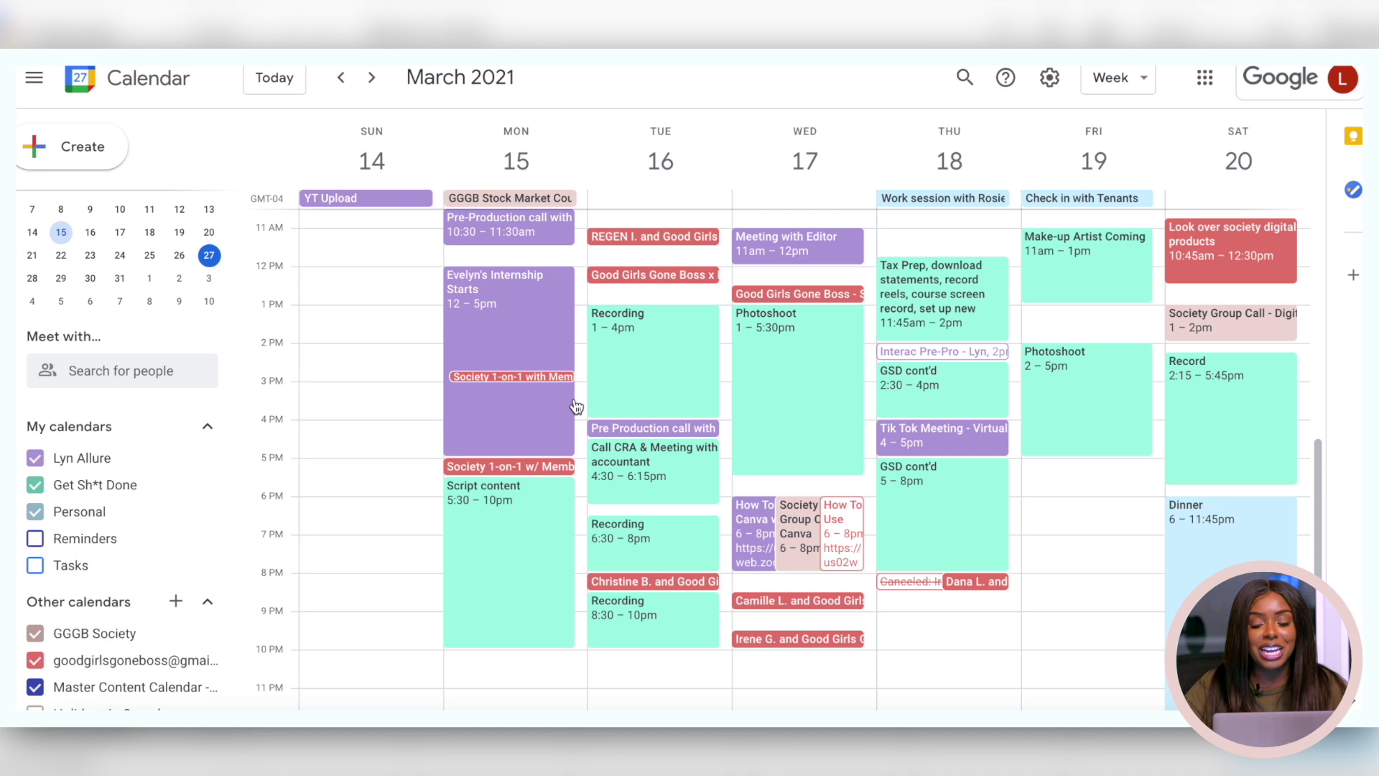
scroll(1126, 309, "up", 1)
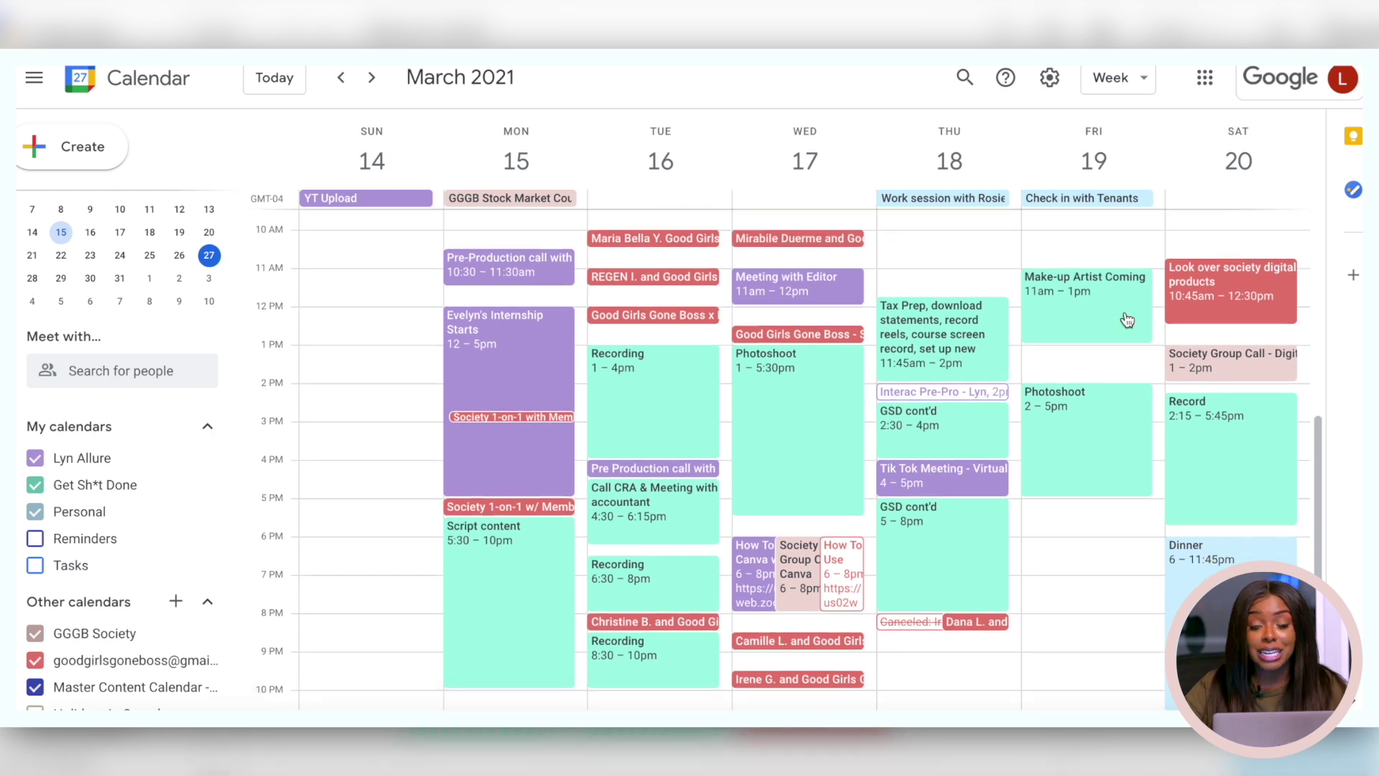
View the March 21–27 week for comparison and return to the March 14–20 week.
left_click(61, 255)
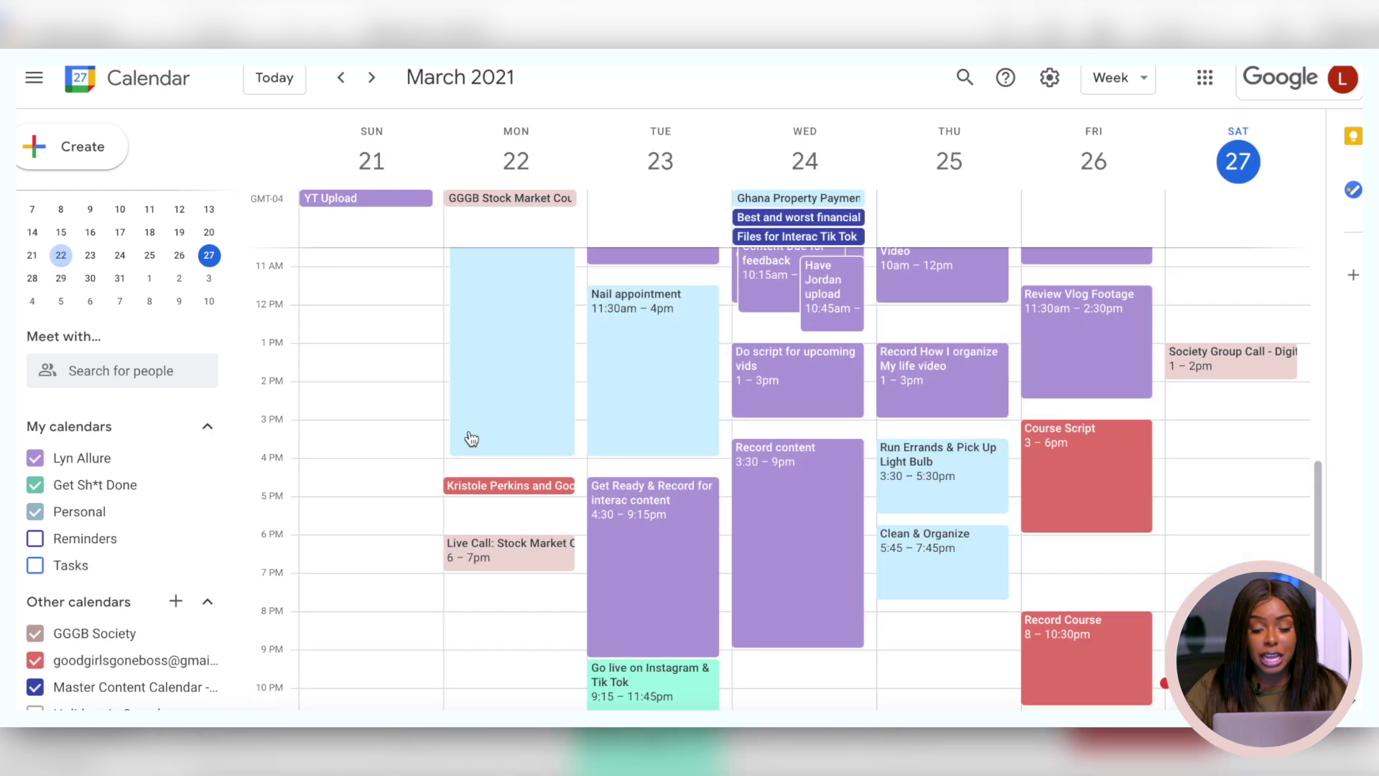
scroll(472, 439, "down", 1)
scroll(475, 437, "up", 3)
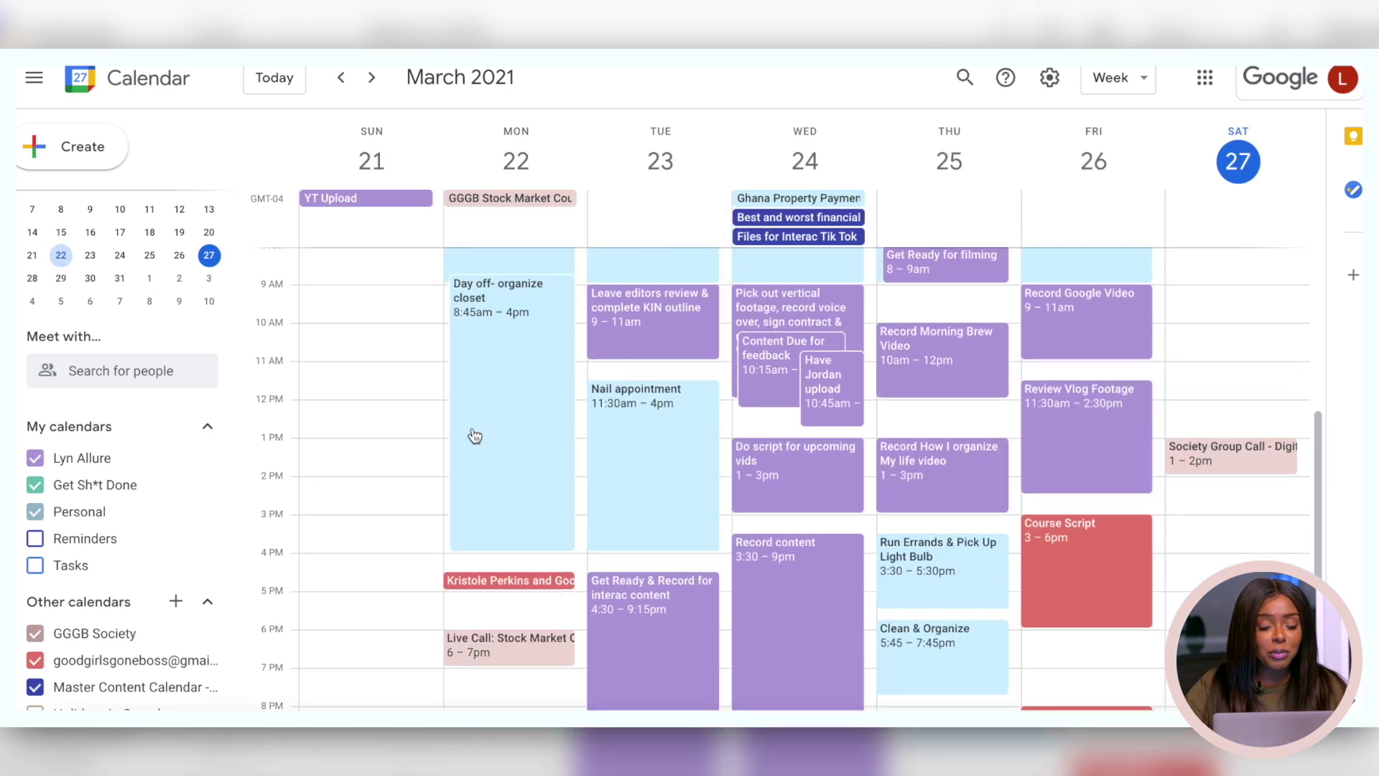
left_click(61, 232)
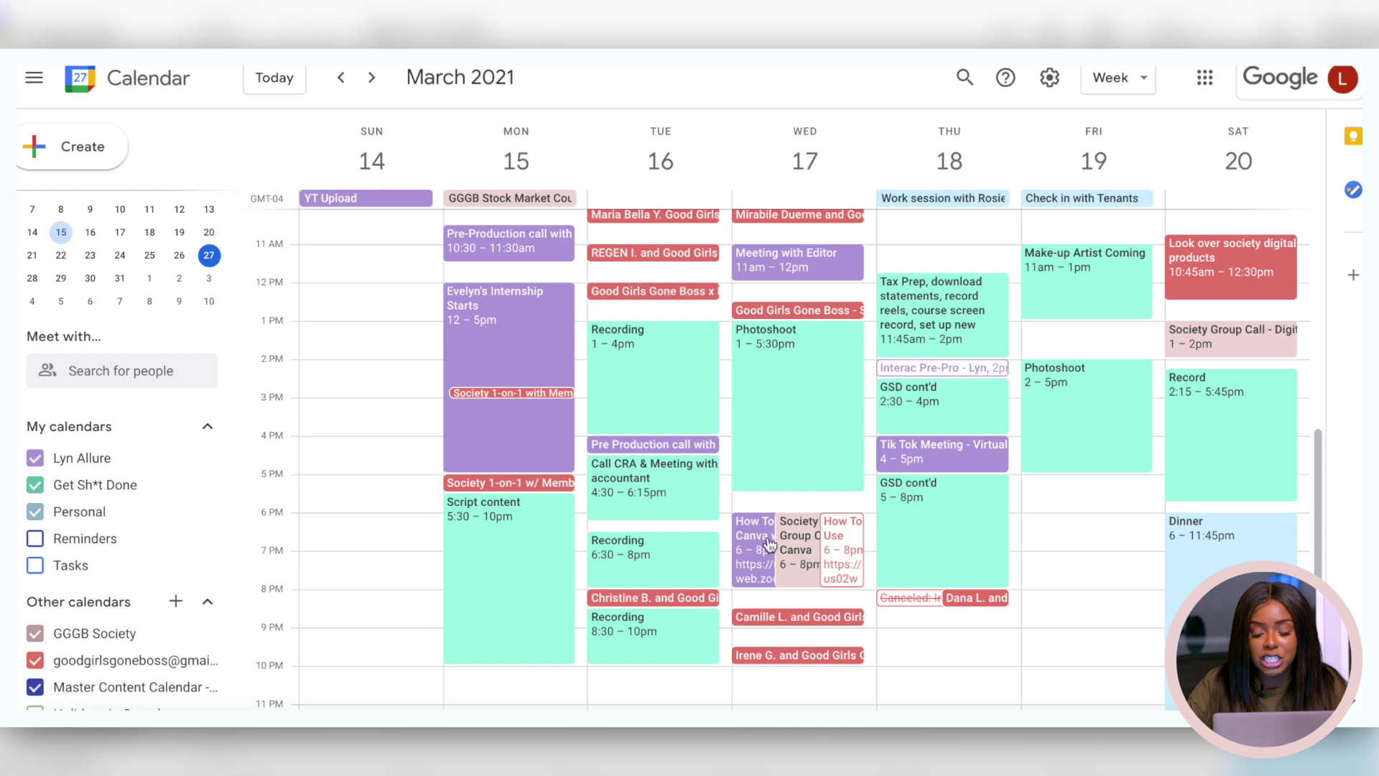
Inspect the details of the overlapping 6–8pm Canva workshop events on Wednesday, March 17, and close them.
left_click(768, 546)
left_click(814, 556)
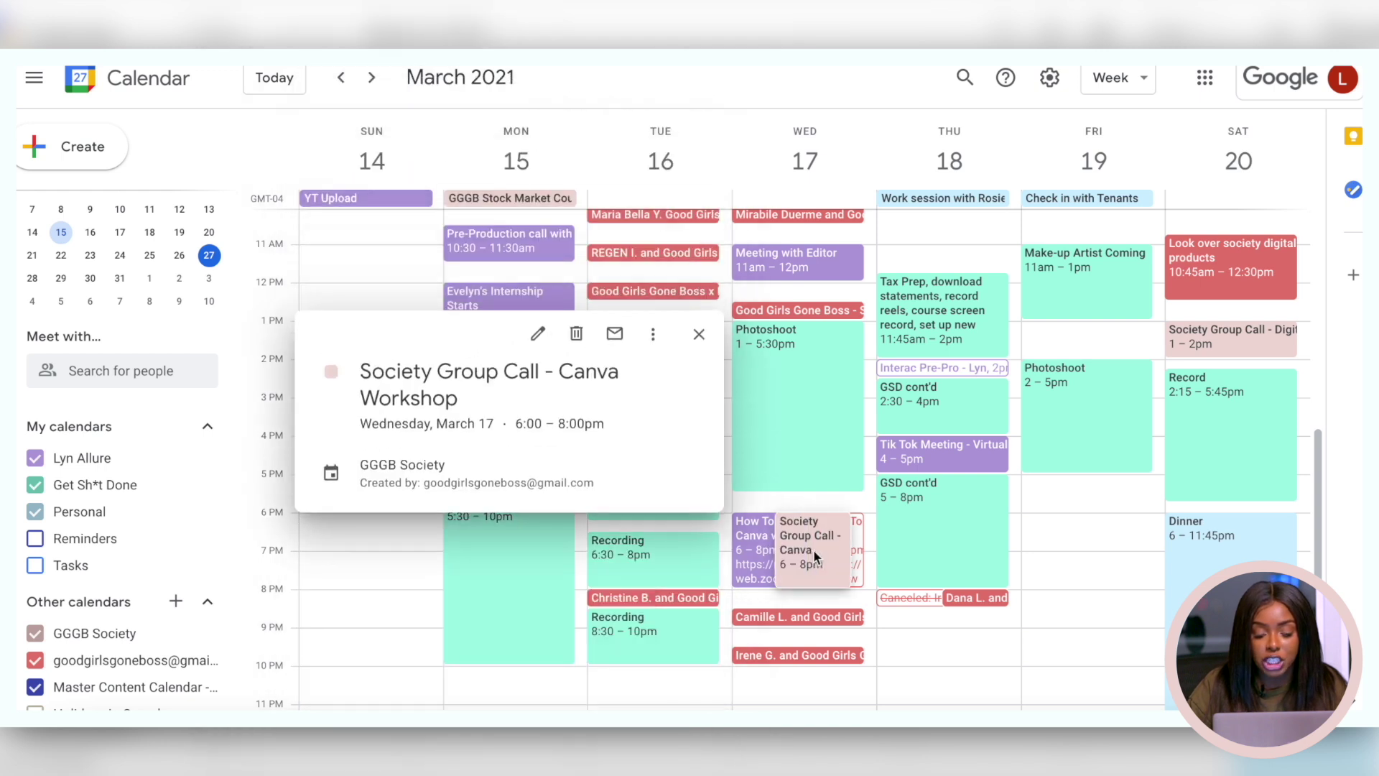
left_click(841, 551)
left_click(838, 531)
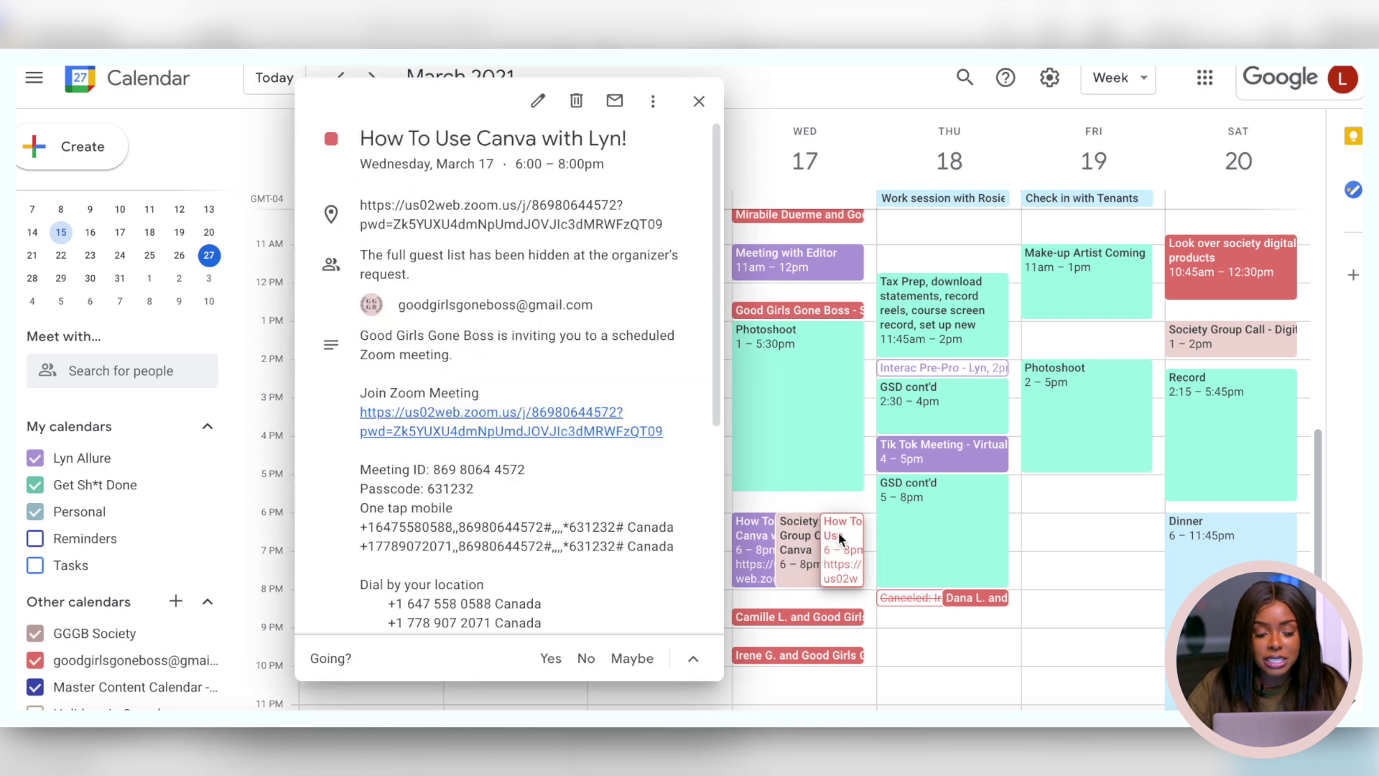
left_click(699, 101)
scroll(687, 453, "up", 2)
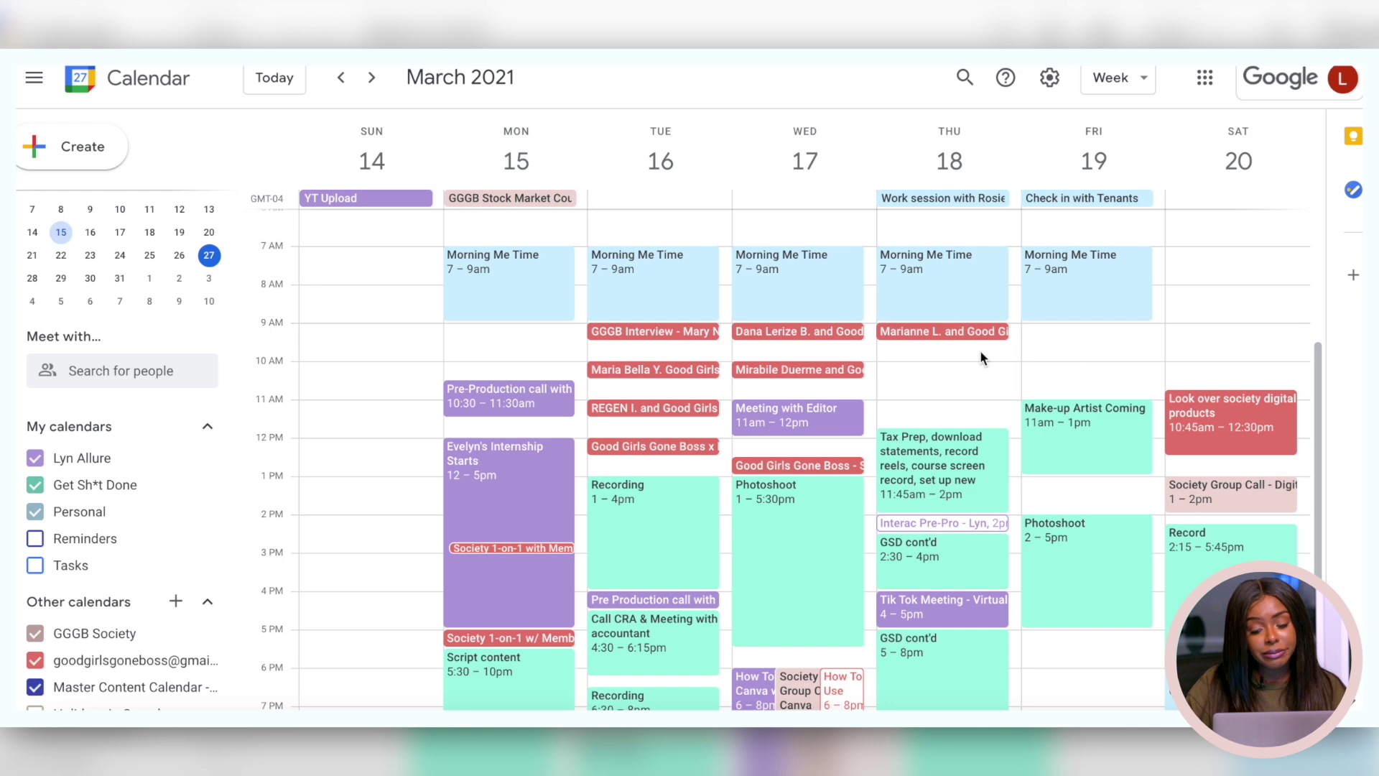
scroll(727, 418, "up", 3)
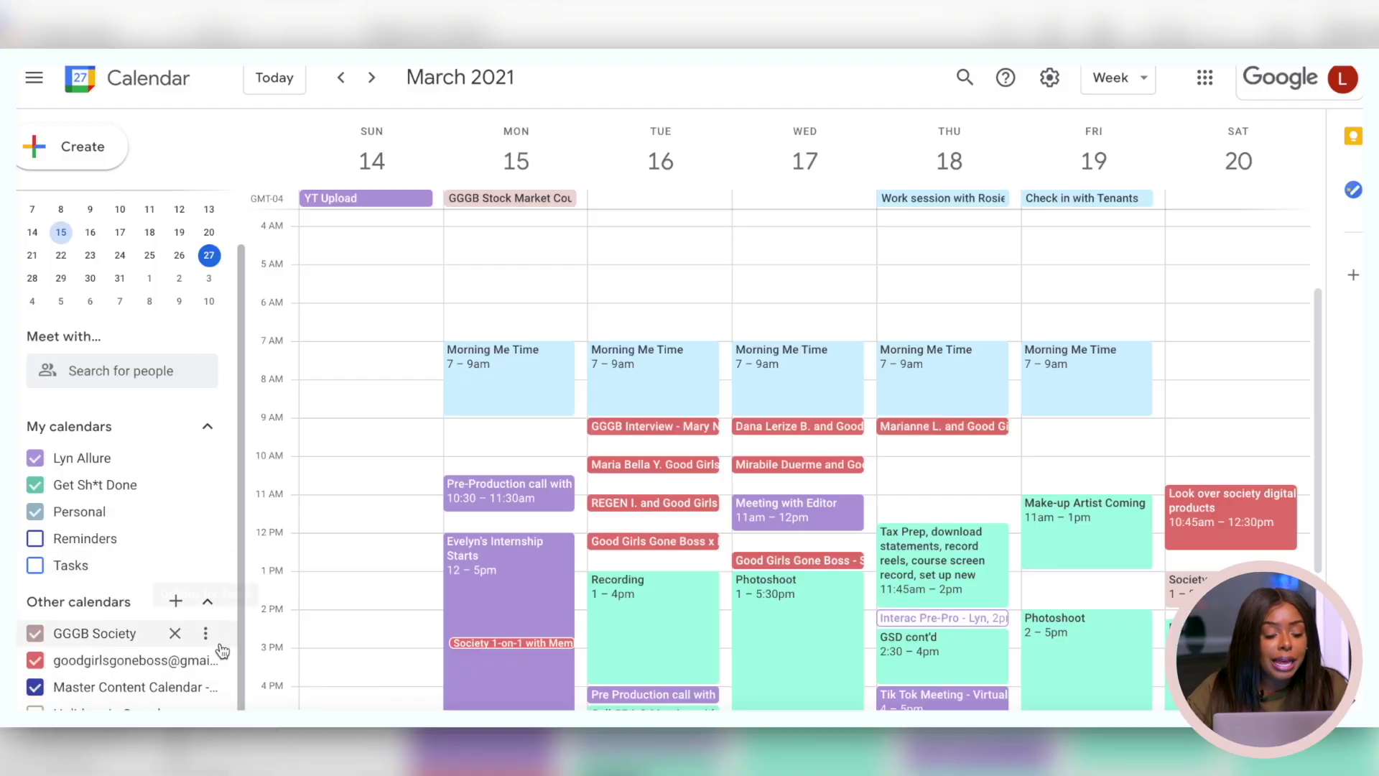
Create a new calendar named Baybayyysss and return to the weekly schedule.
left_click(179, 604)
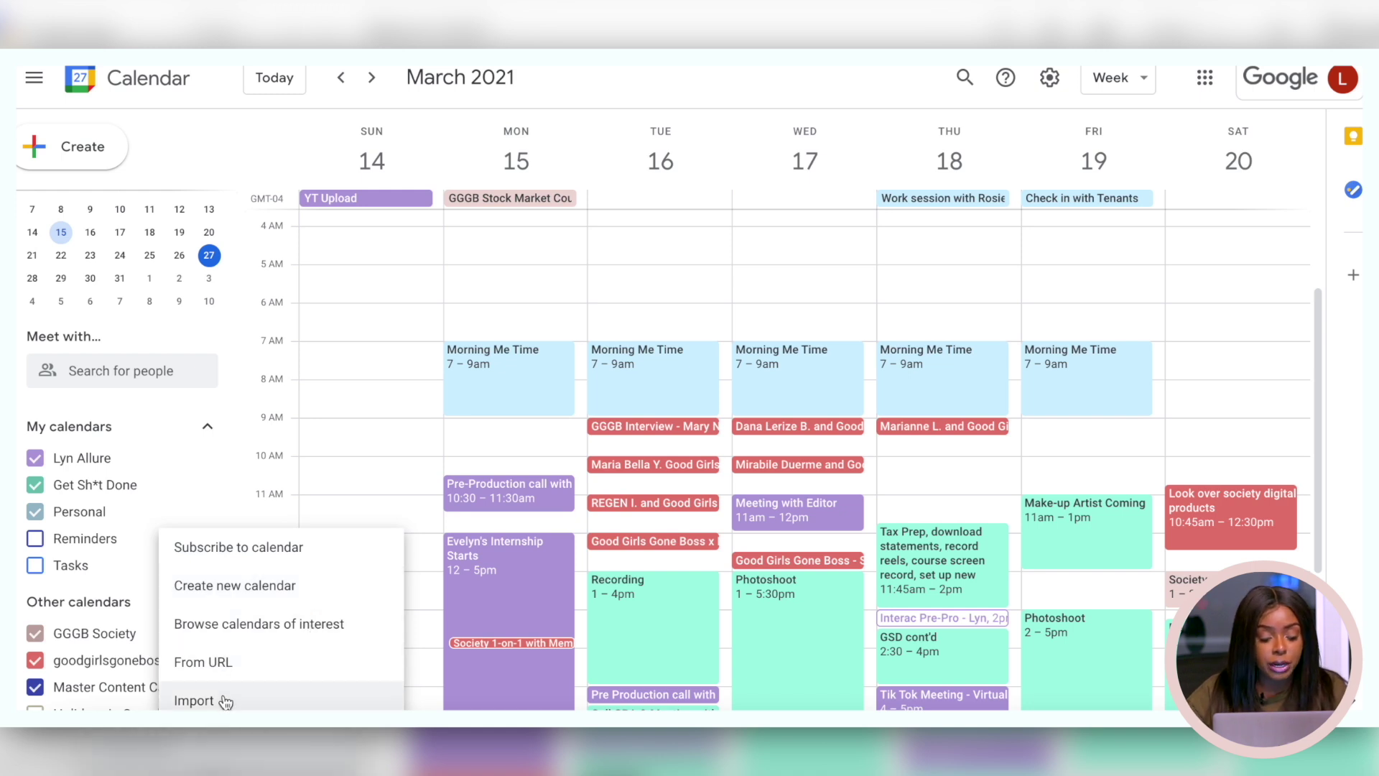
left_click(247, 592)
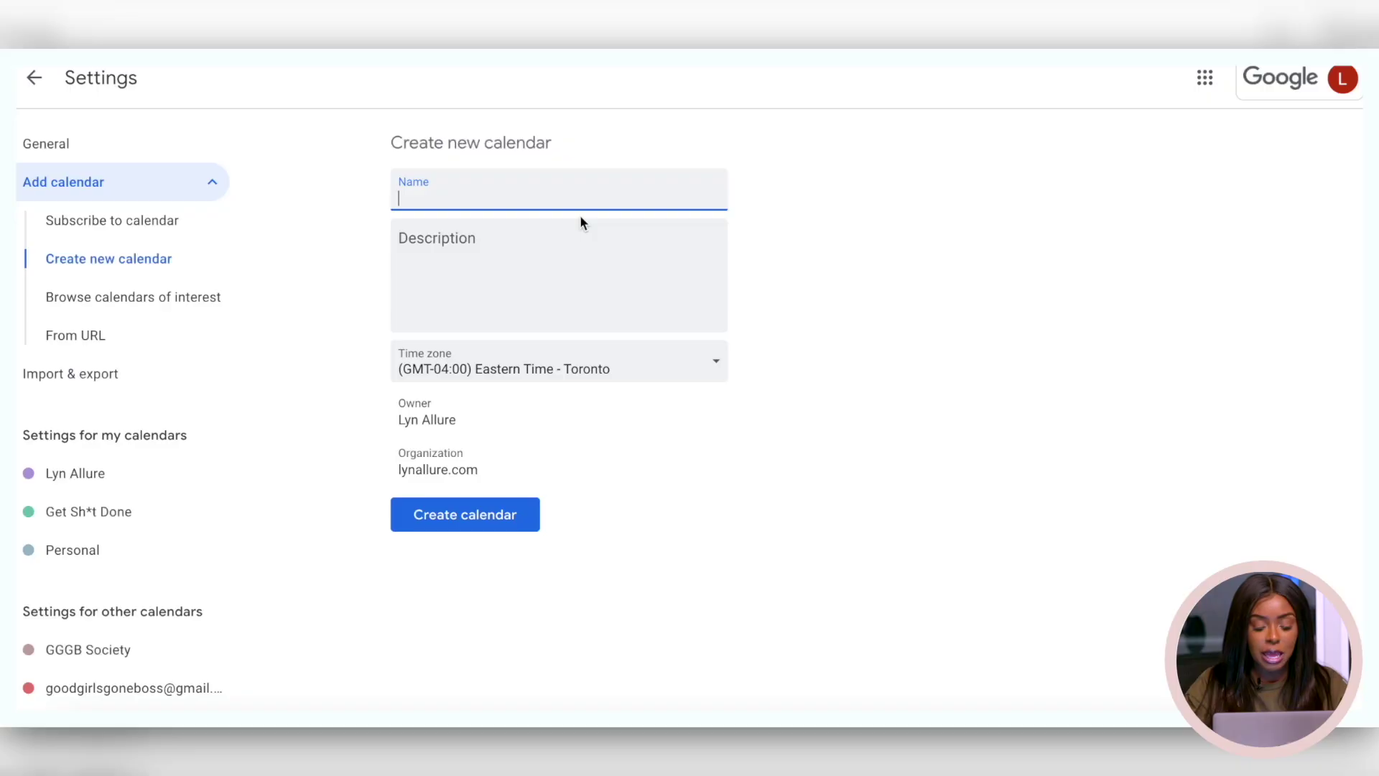
type("Babies")
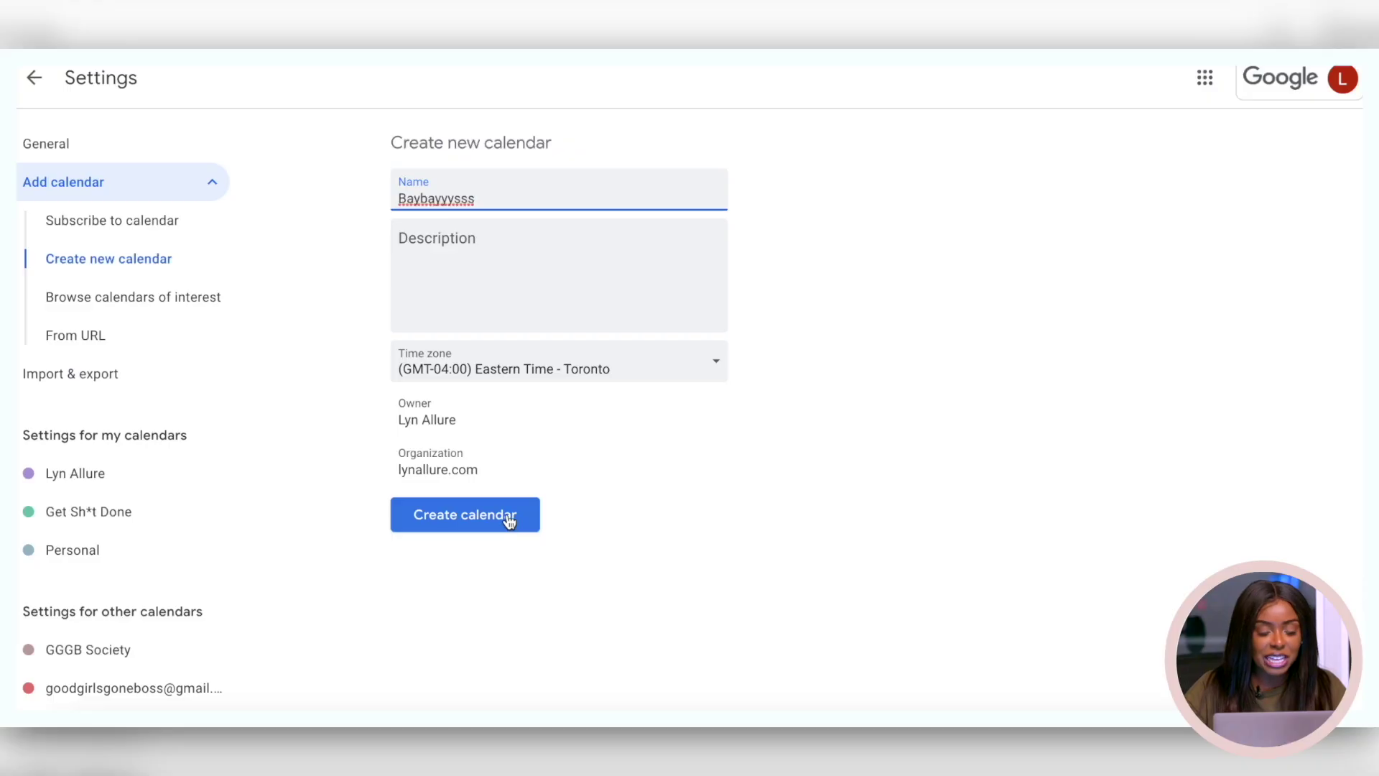
left_click(509, 519)
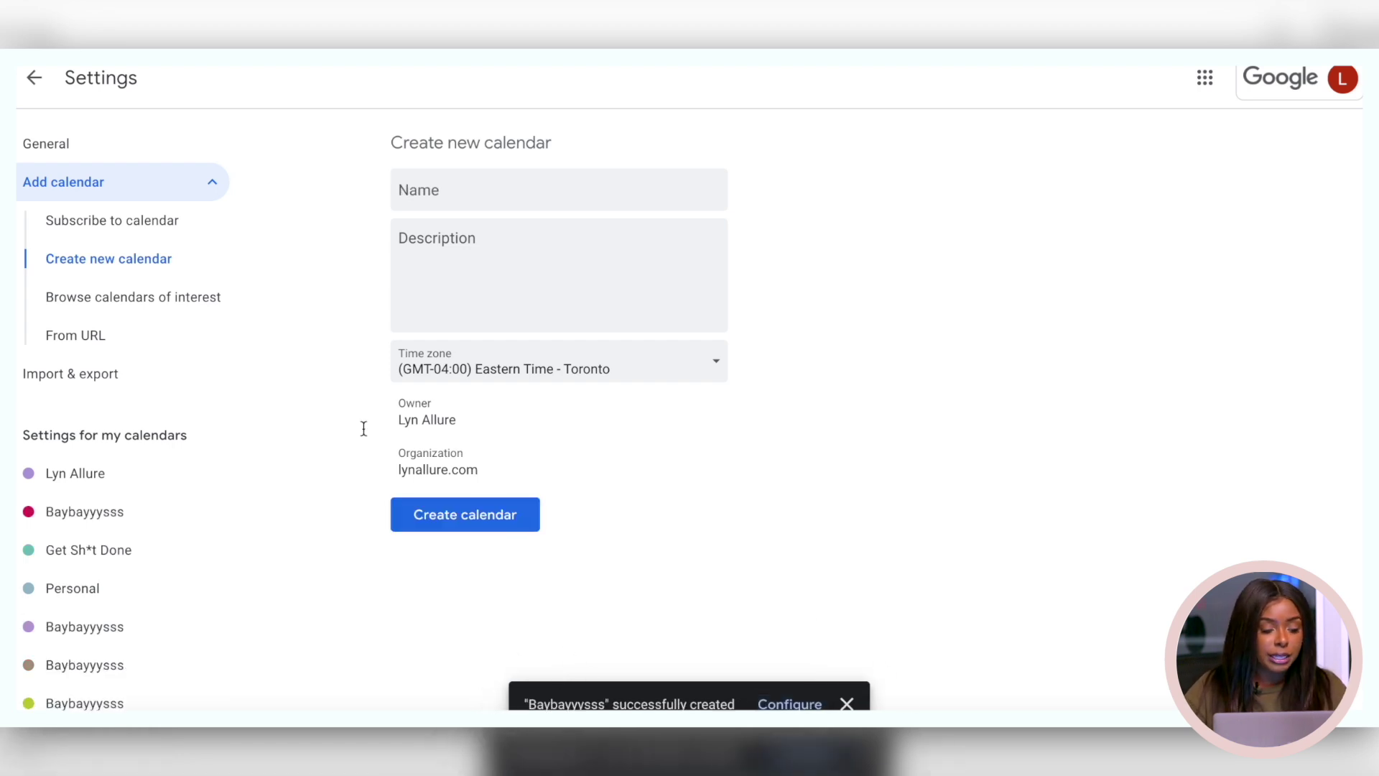
left_click(34, 78)
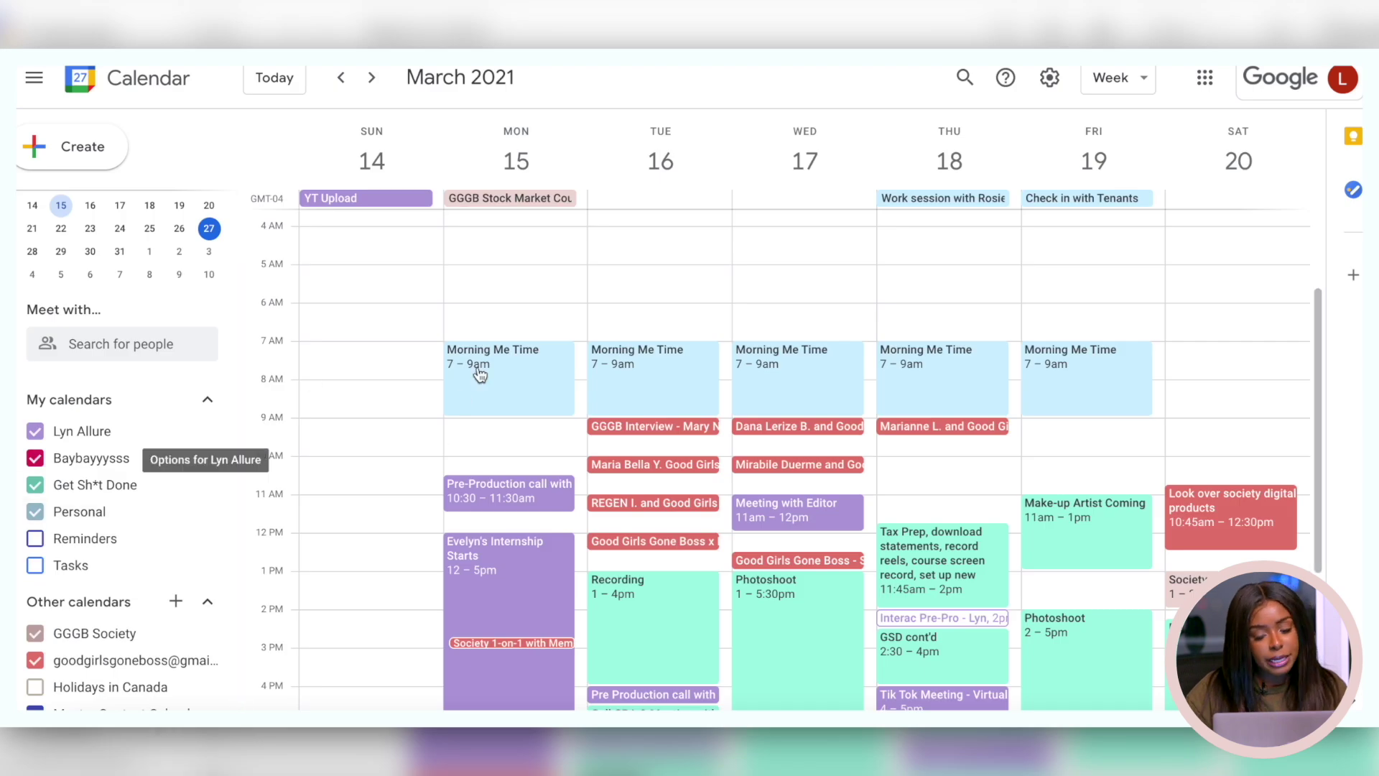
Hide every calendar except Baybayyysss and Personal.
scroll(478, 370, "down", 3)
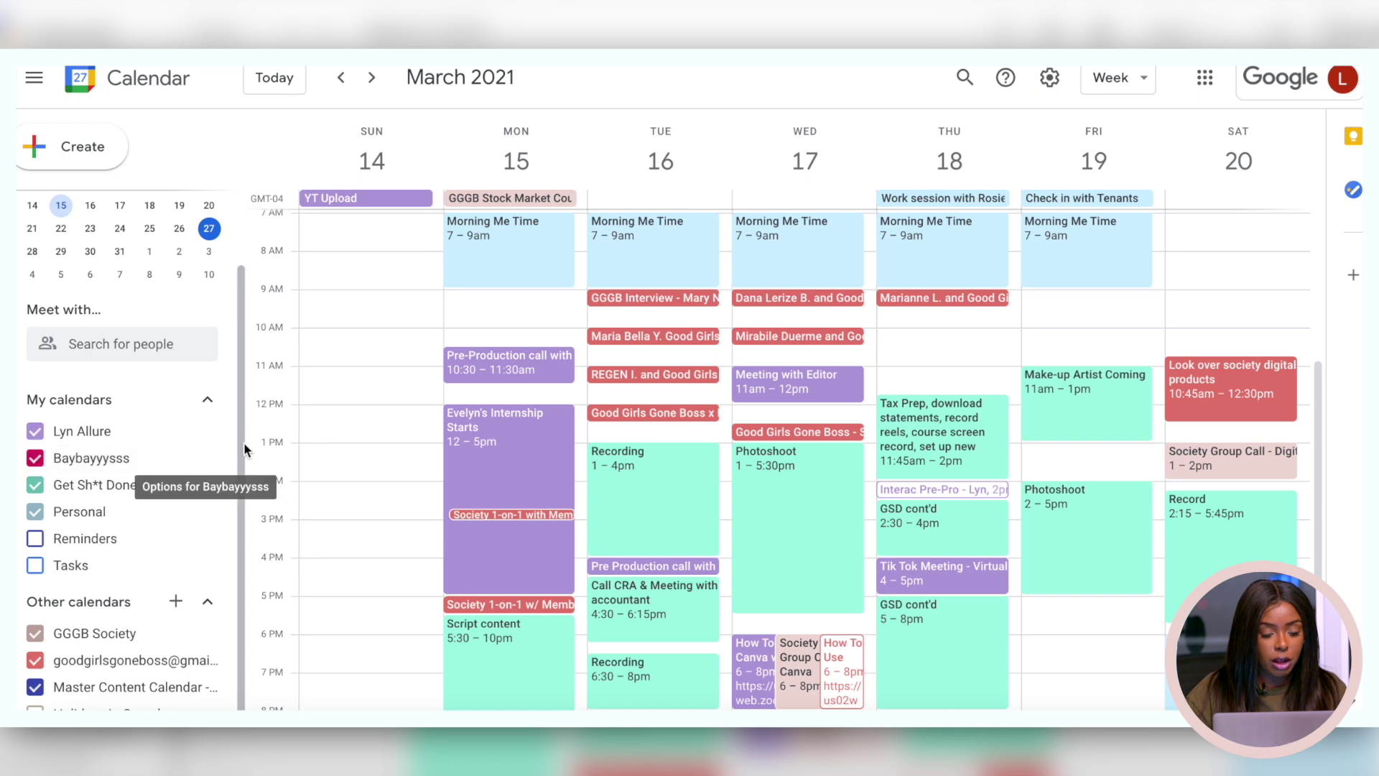
scroll(457, 300, "up", 2)
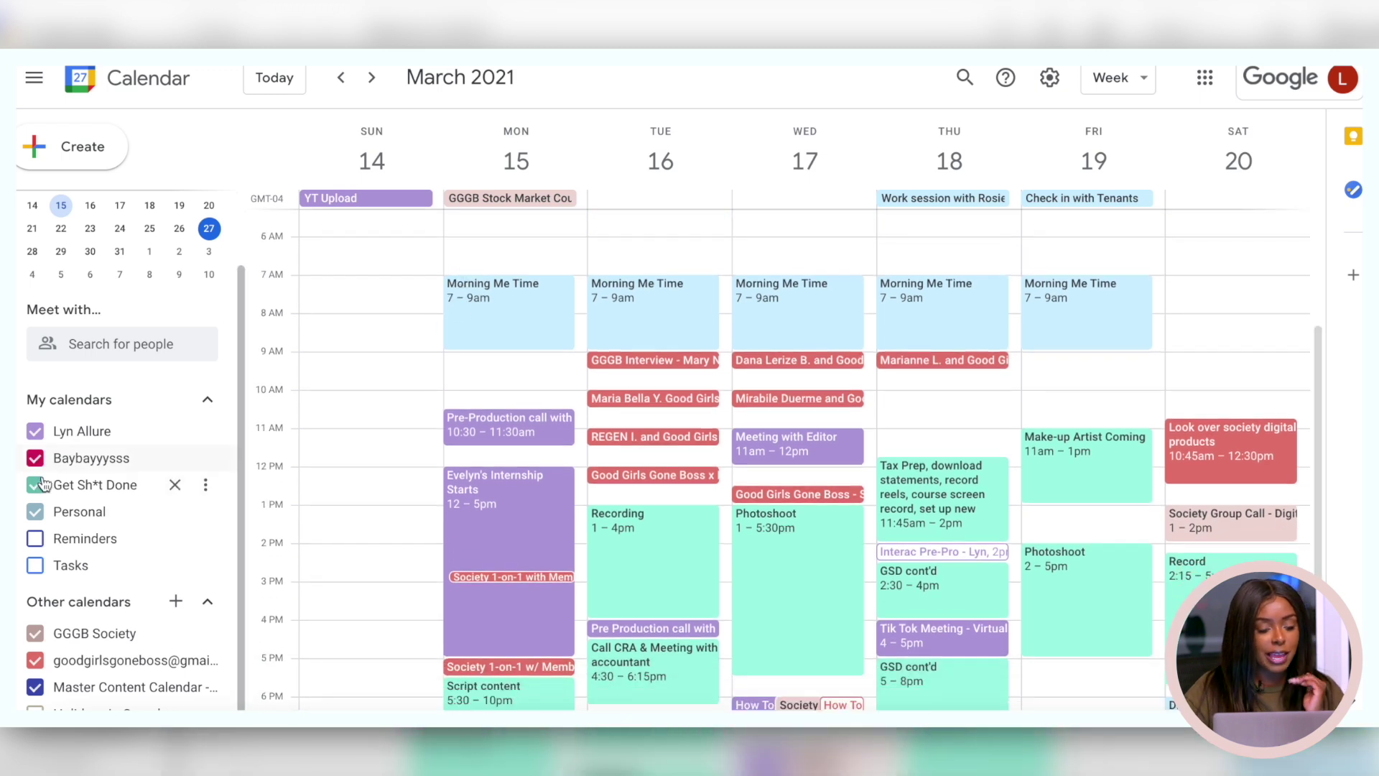
left_click(34, 431)
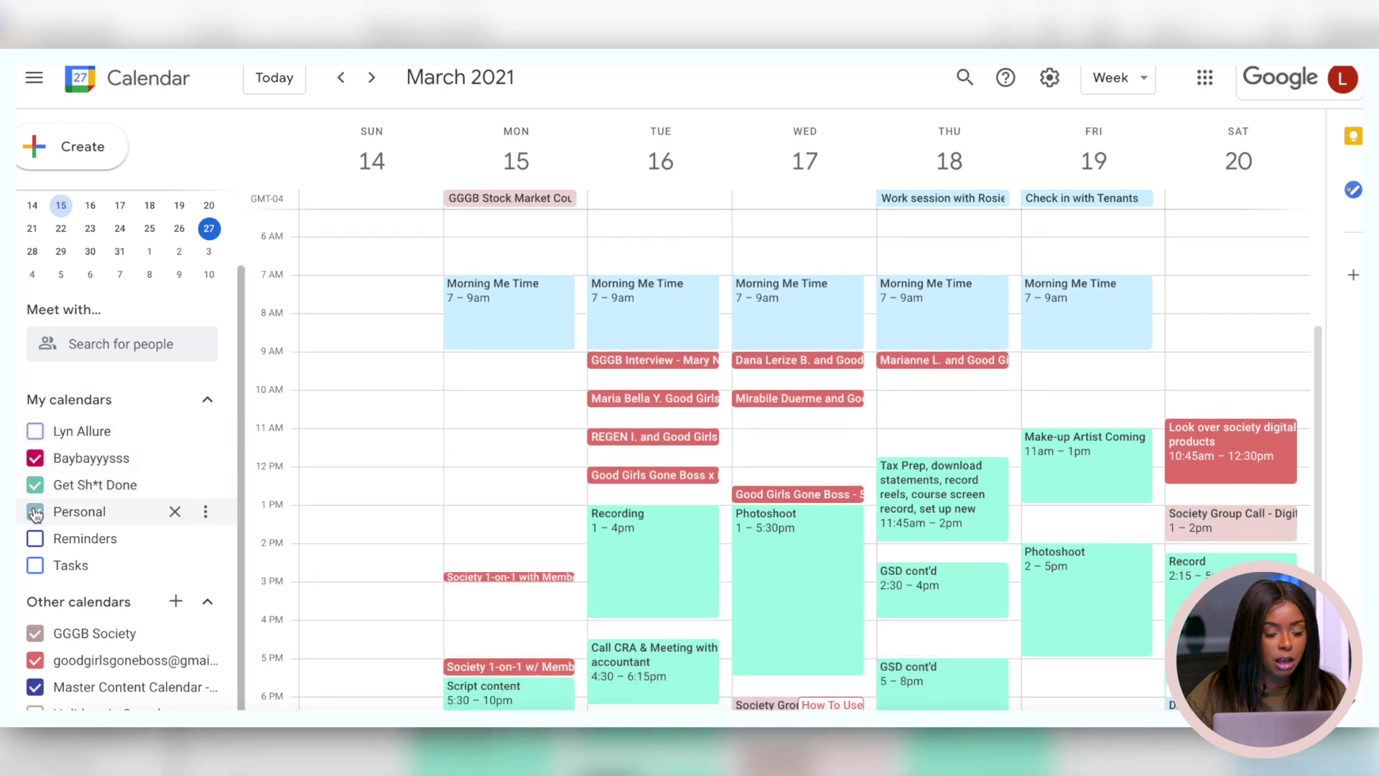
left_click(34, 485)
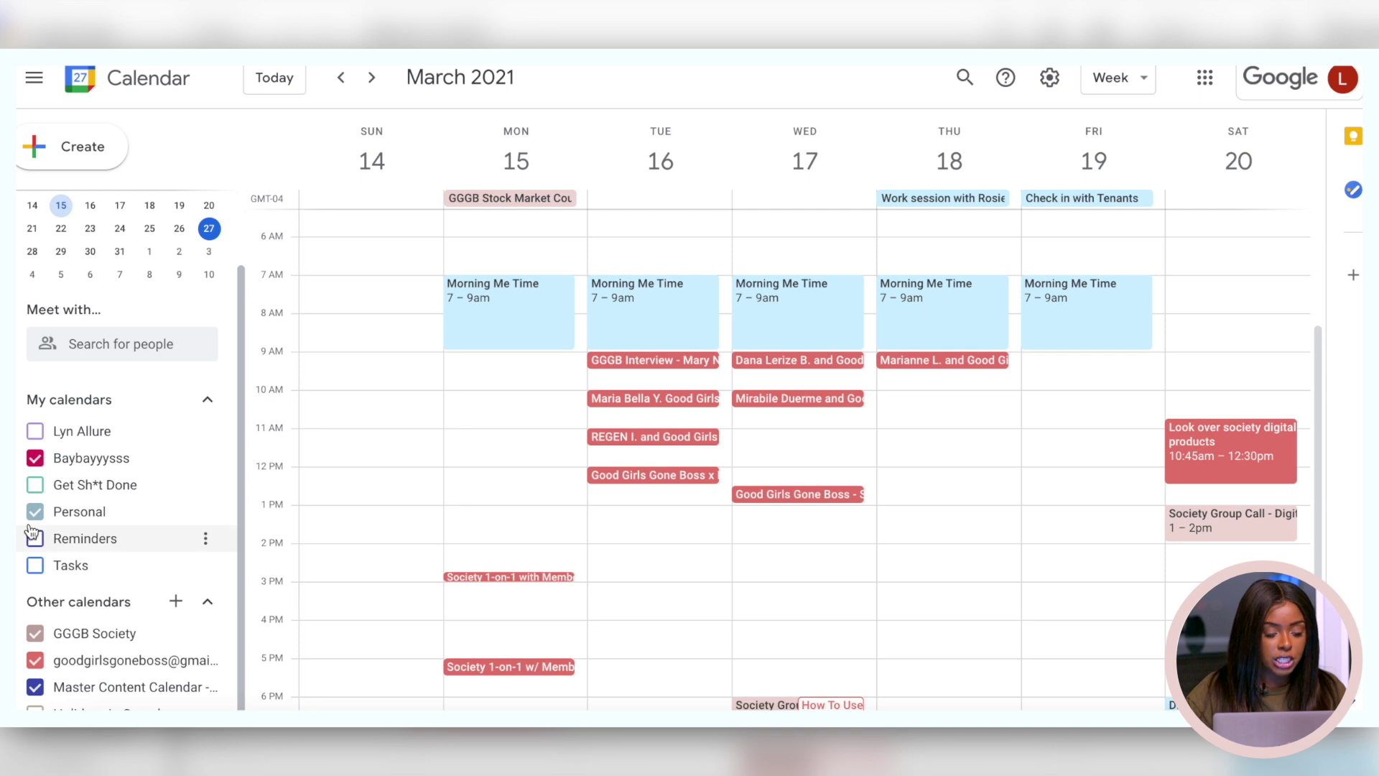
left_click(35, 633)
left_click(34, 660)
left_click(34, 689)
Examine the March 14–20 week from morning to night with only the Baybayyysss and Personal calendars shown.
scroll(605, 387, "up", 1)
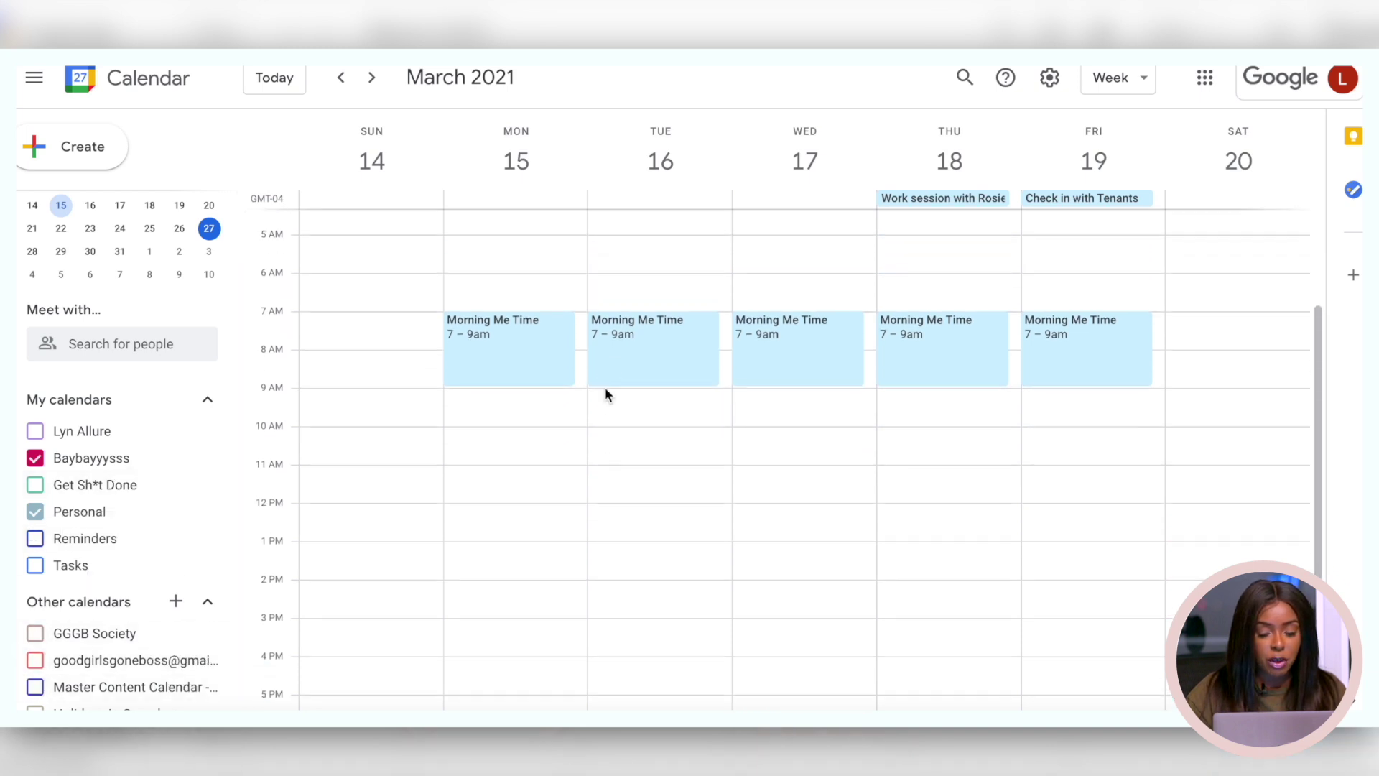
scroll(607, 395, "down", 3)
scroll(607, 395, "up", 3)
scroll(607, 396, "down", 3)
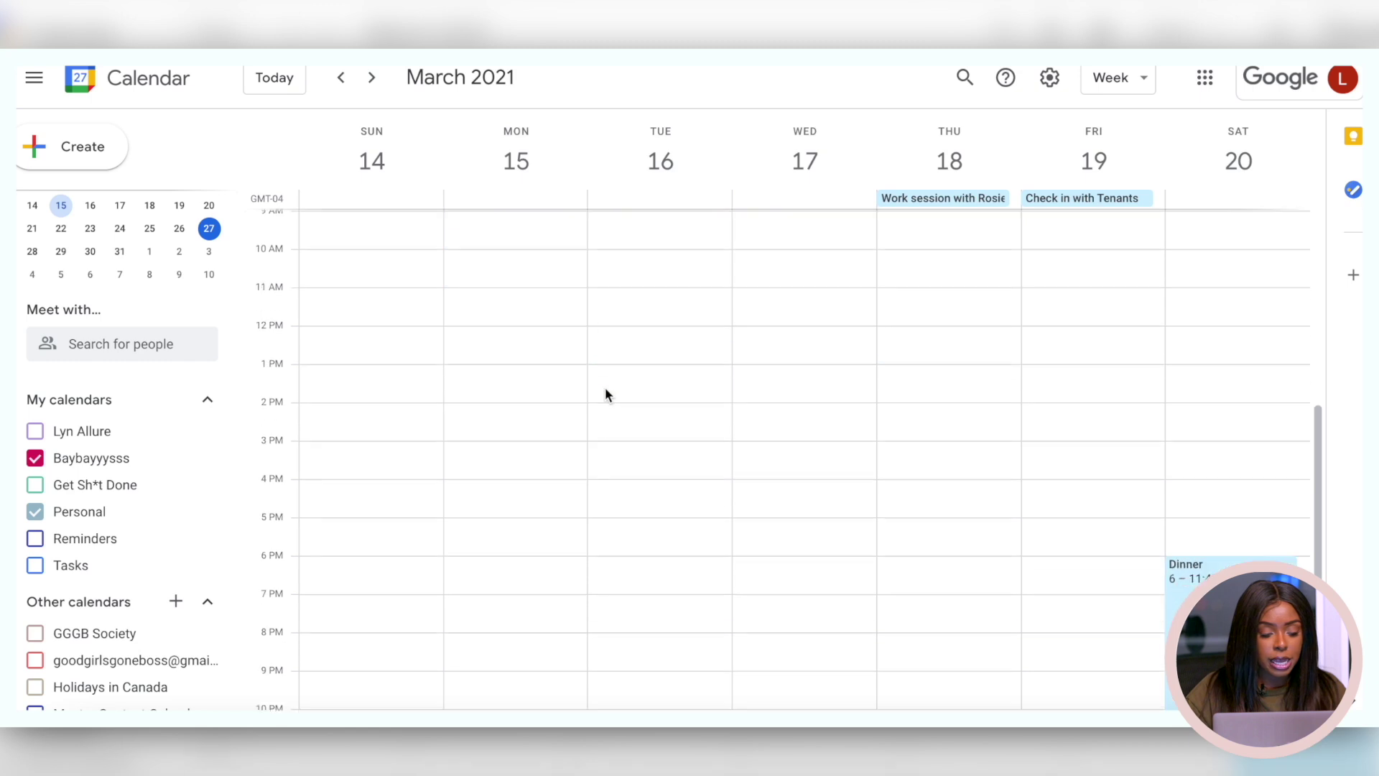
scroll(592, 383, "down", 1)
scroll(554, 280, "up", 5)
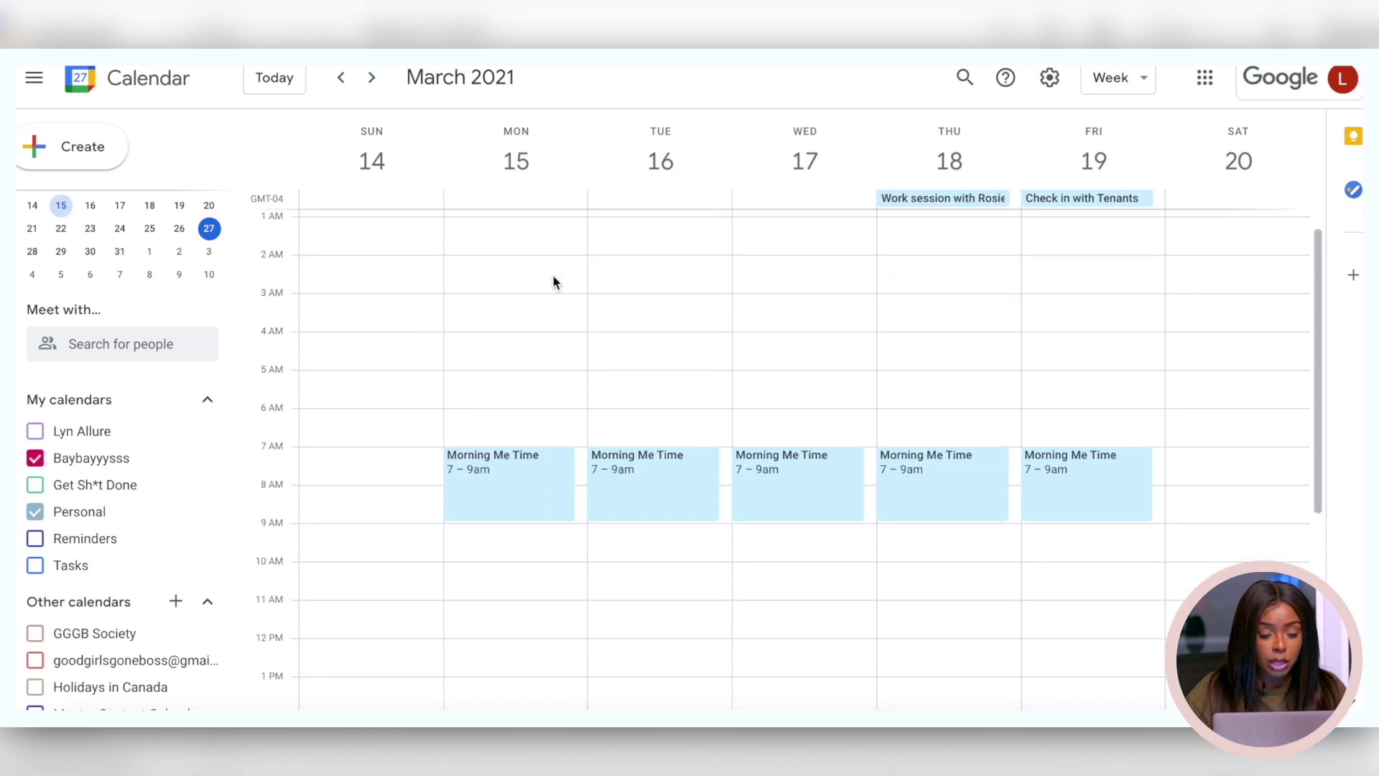
scroll(554, 280, "down", 2)
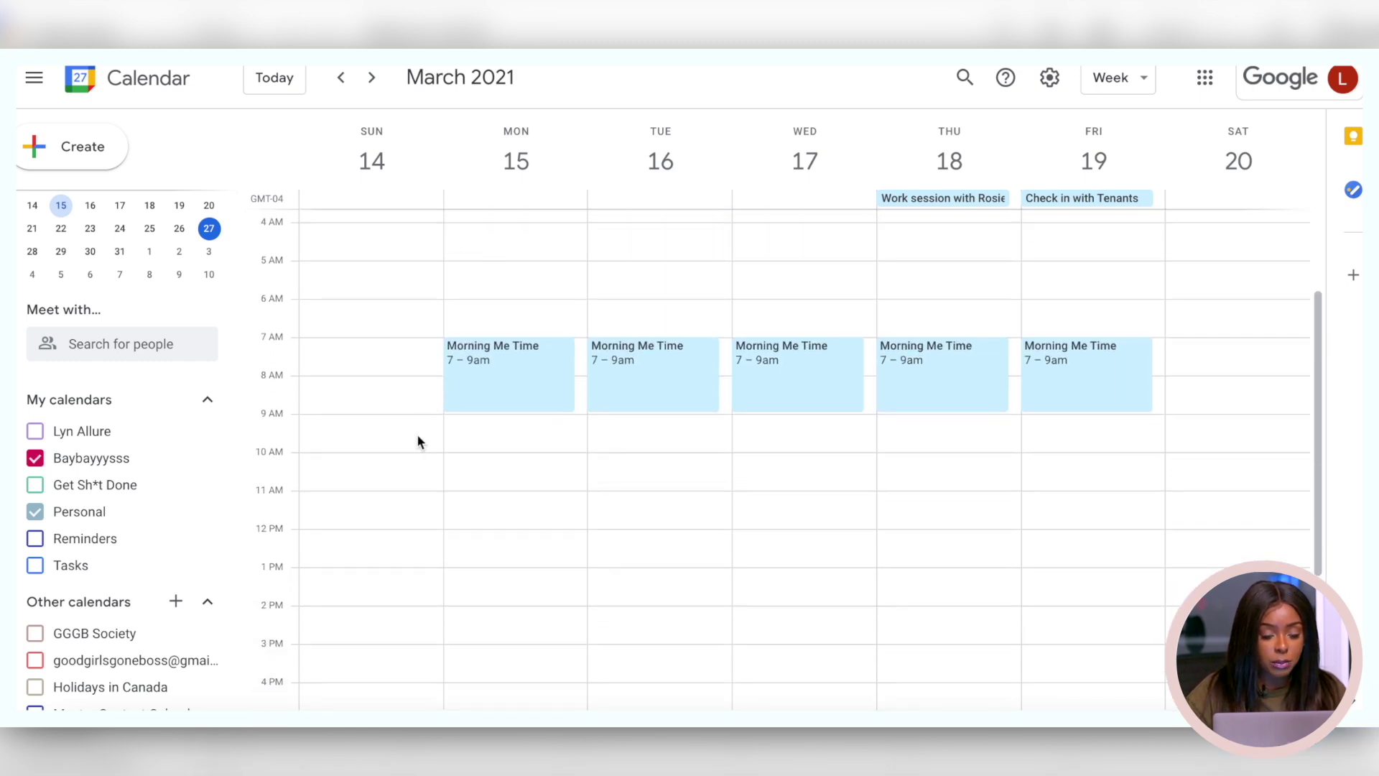
scroll(418, 439, "down", 4)
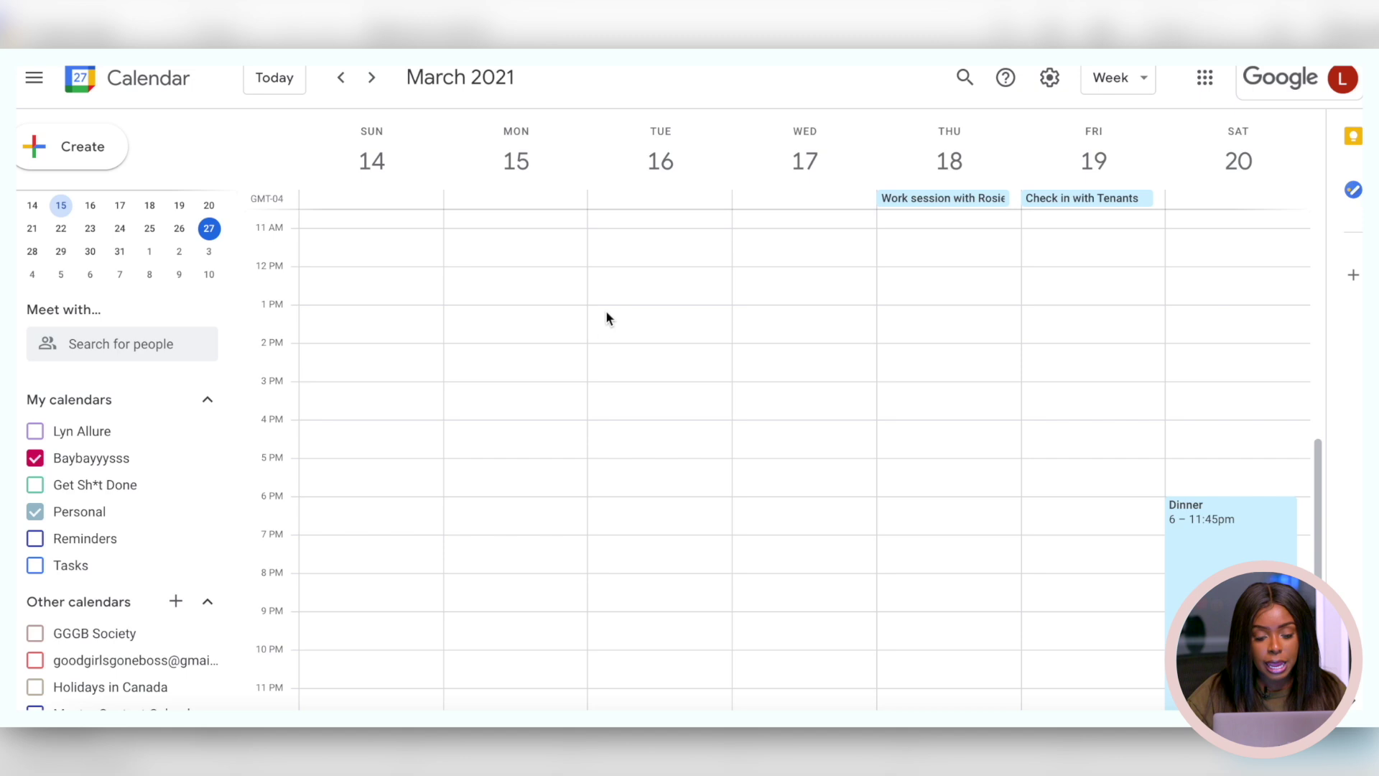
Start an event titled French Lessons on Tuesday, March 16, from 2:00pm to 4:00pm in the Baybayyysss calendar.
left_click_drag(594, 352, 581, 415)
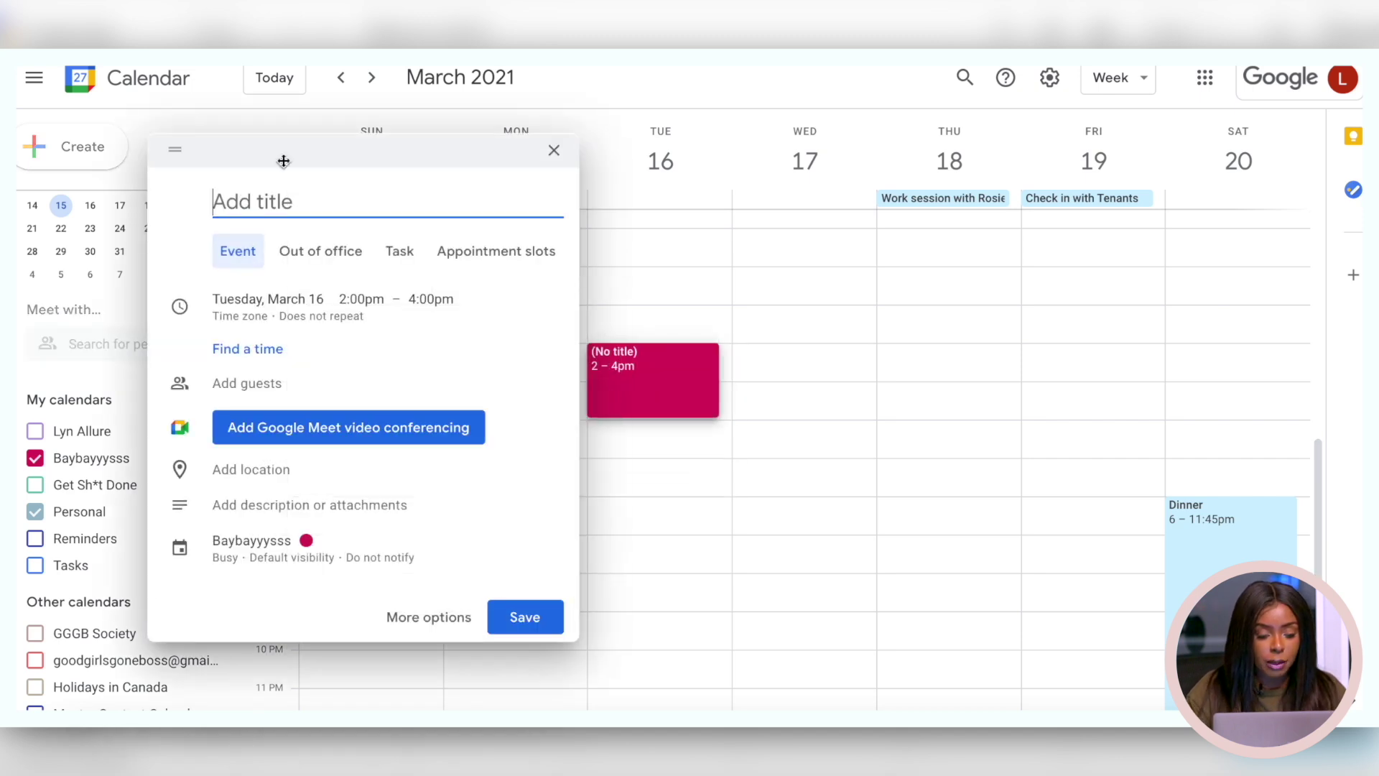
type("French")
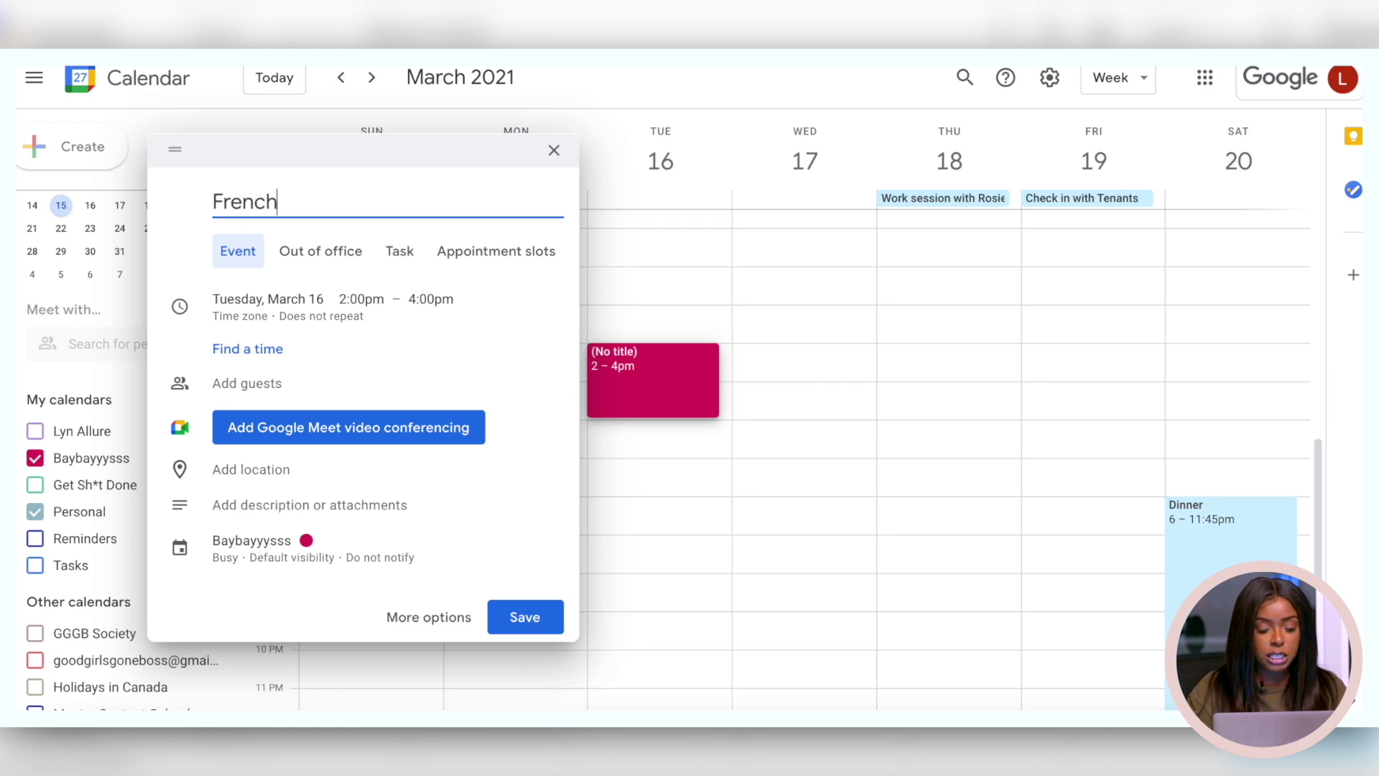
type(" Lesso")
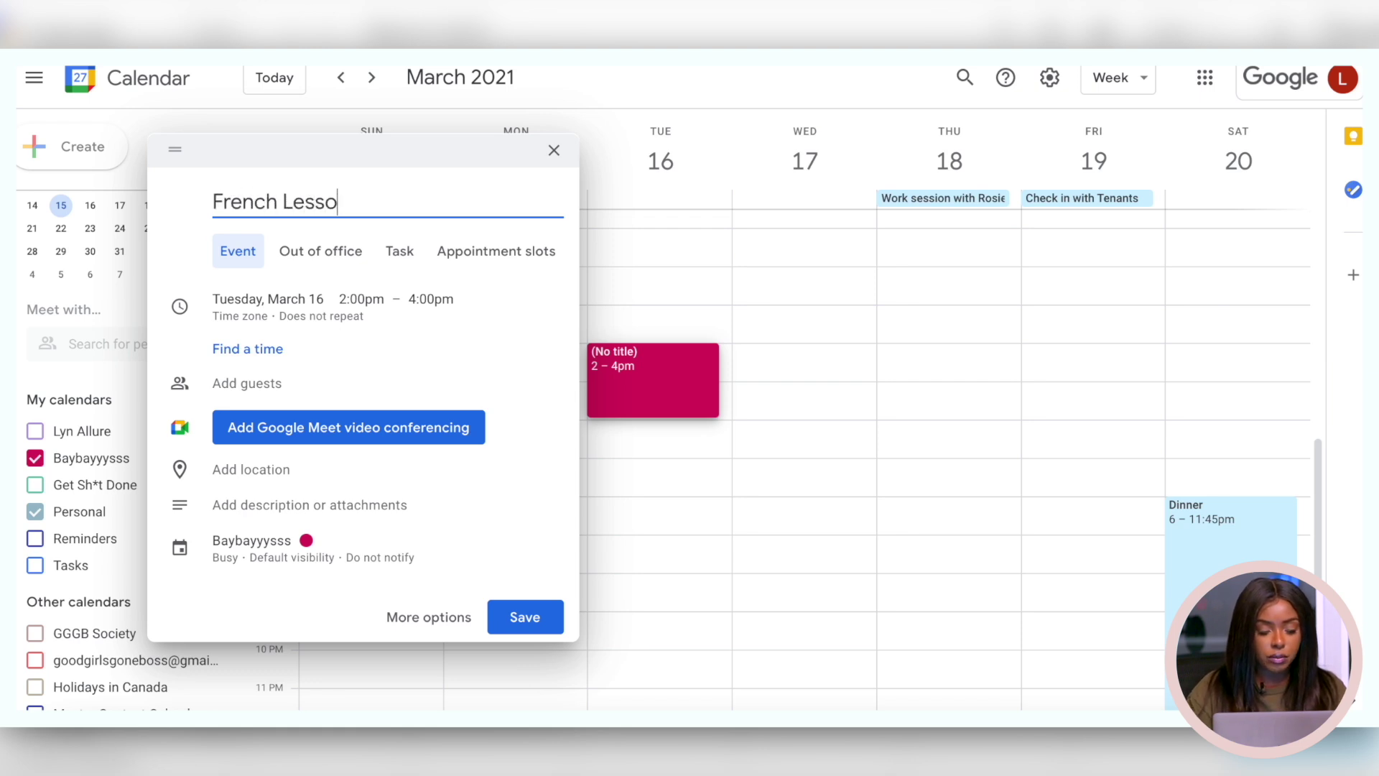
type("ns")
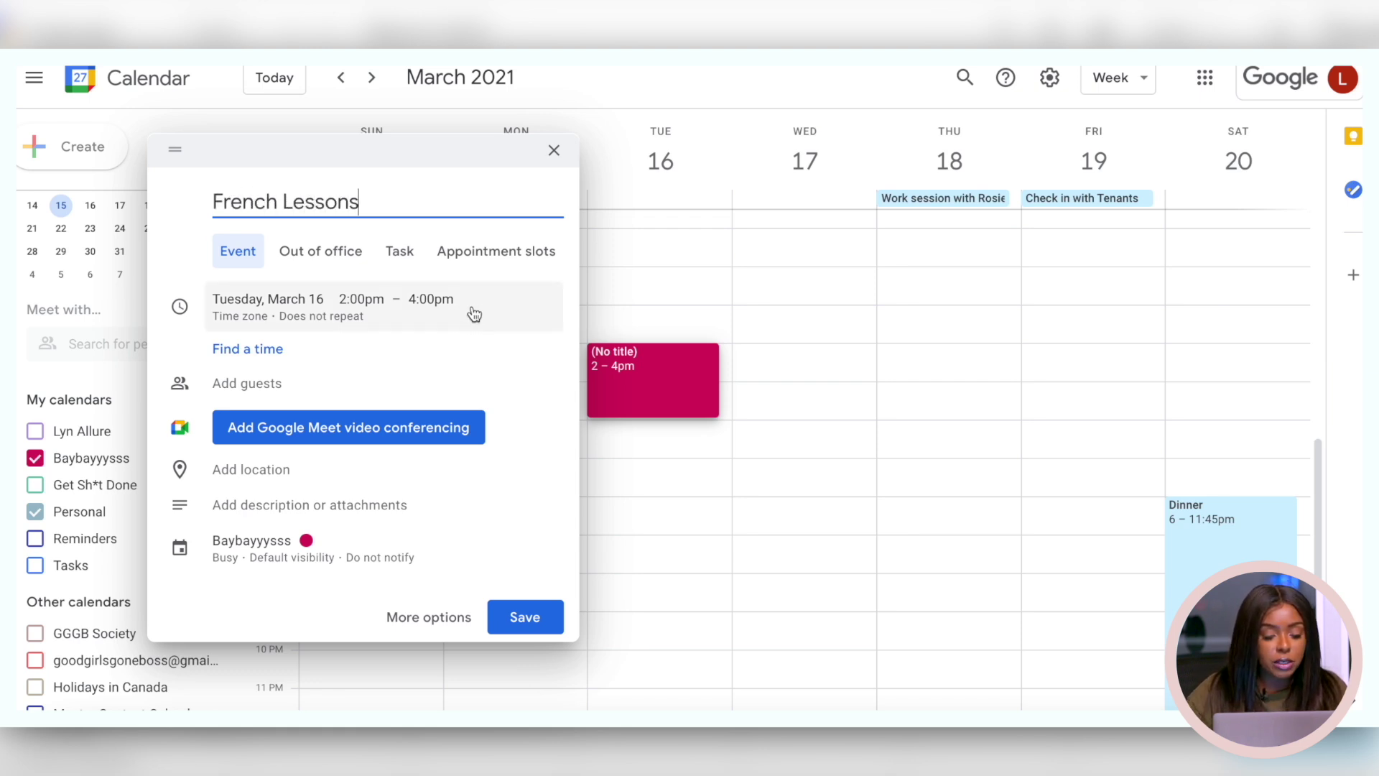
left_click(255, 385)
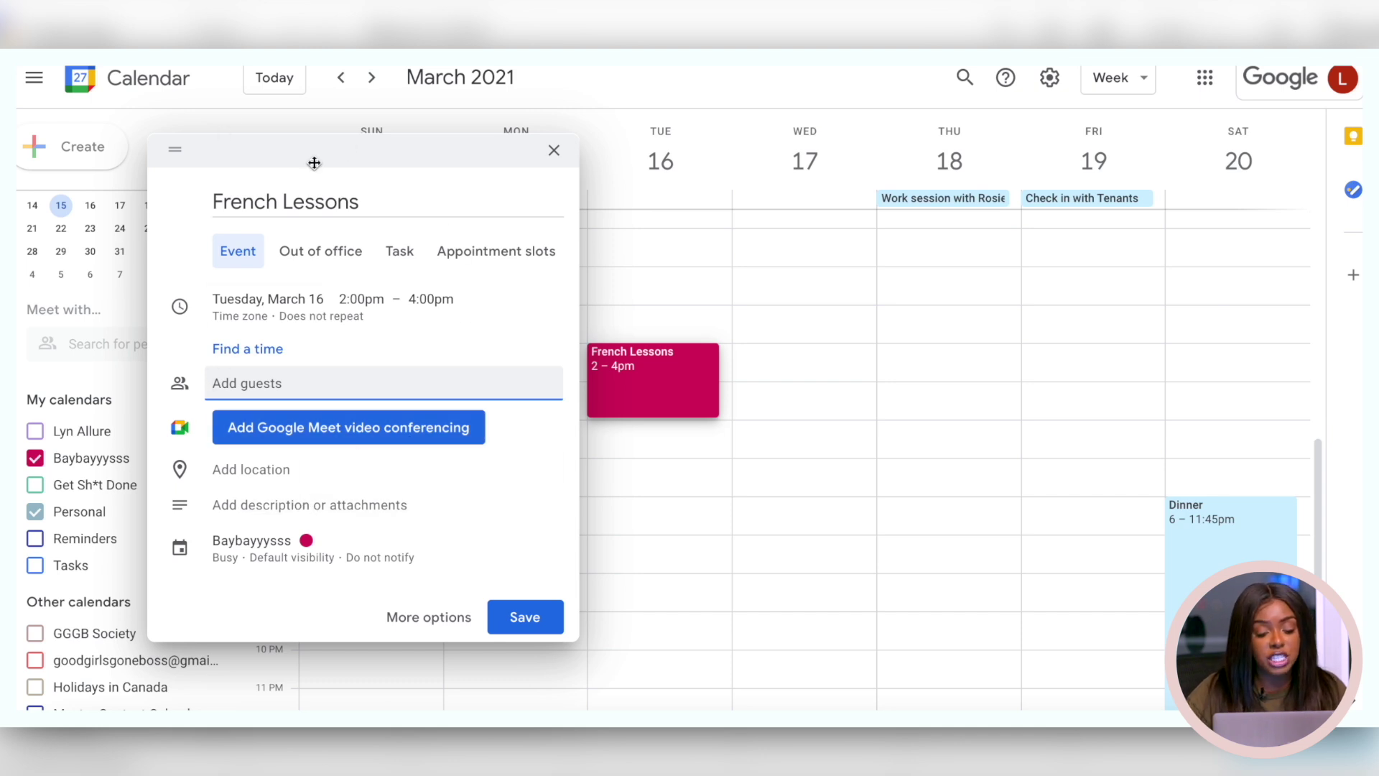
Make French Lessons repeat every week on Tuesday, ending after 12 occurrences, and save the event.
left_click(410, 621)
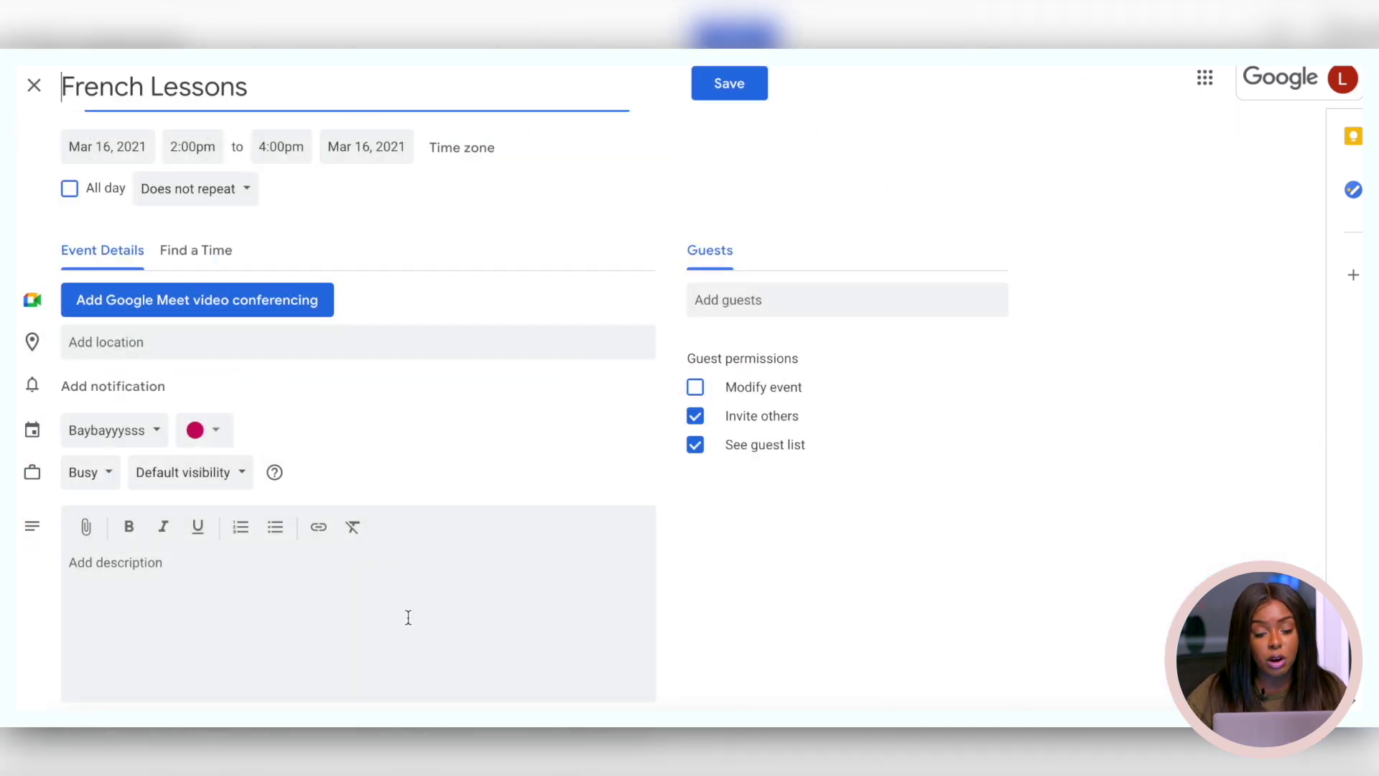
left_click(242, 205)
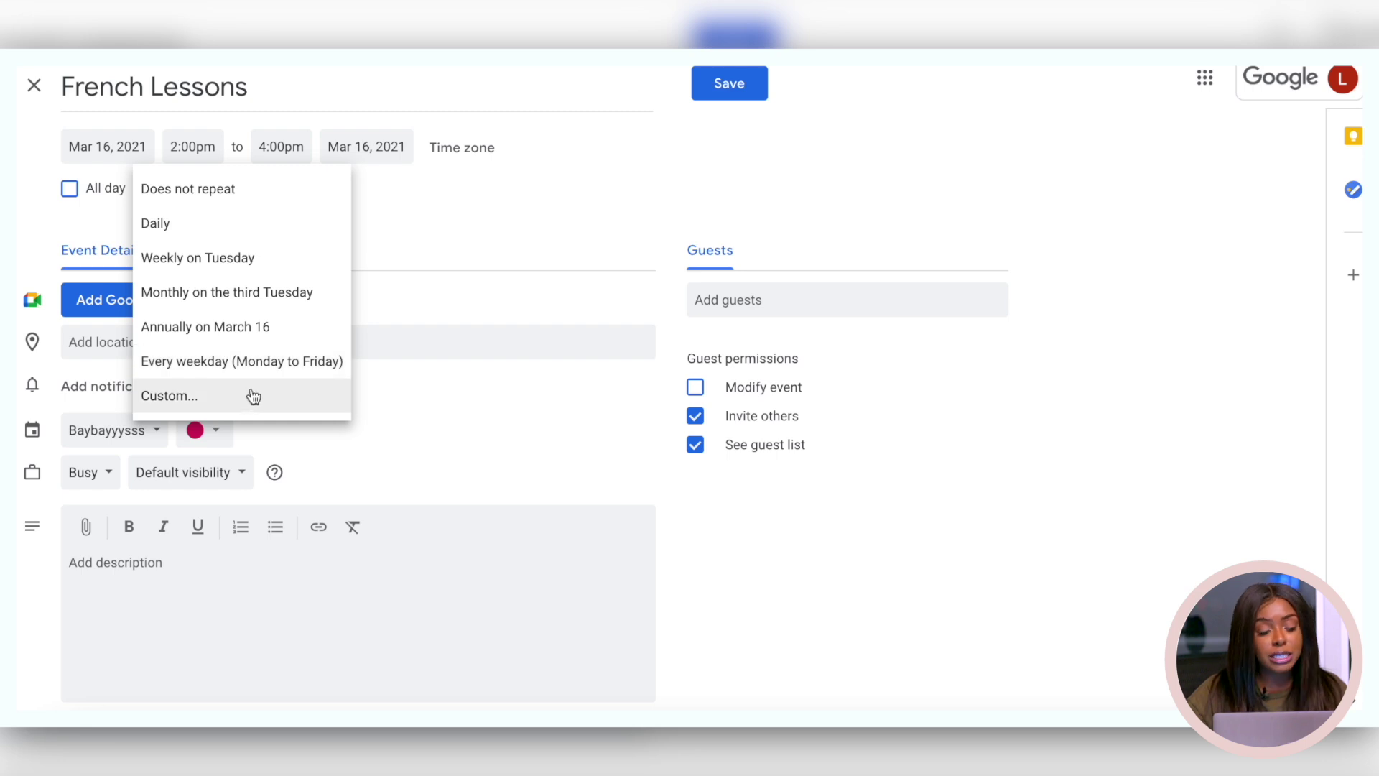
left_click(260, 258)
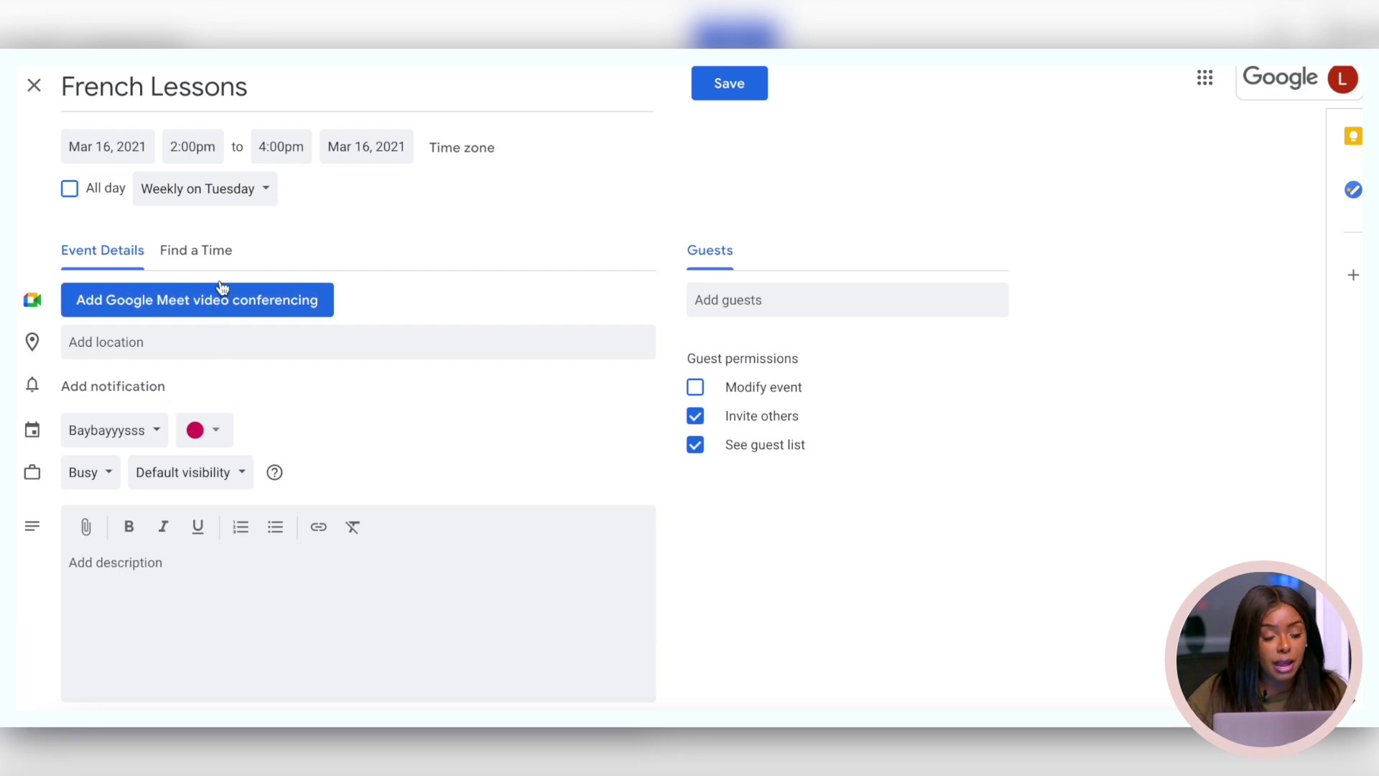
left_click(263, 203)
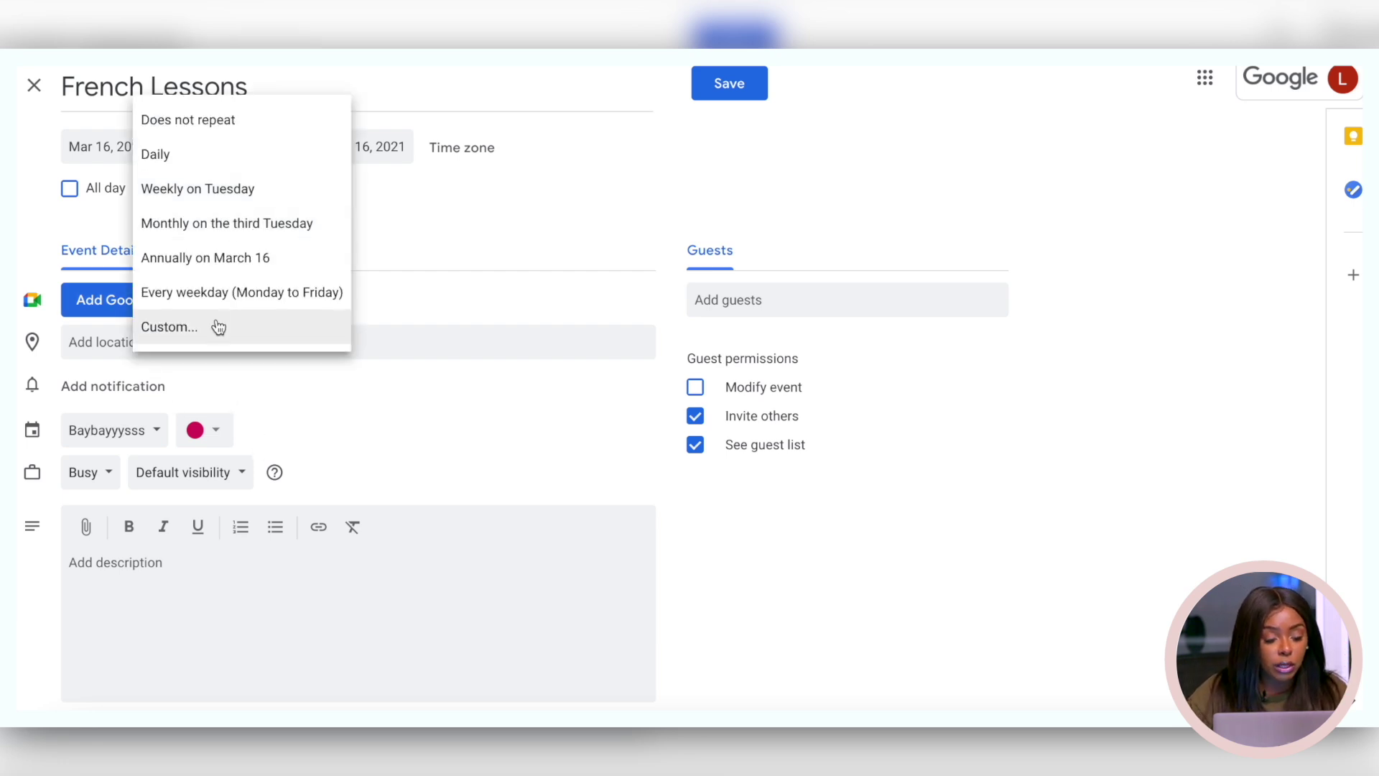
left_click(296, 329)
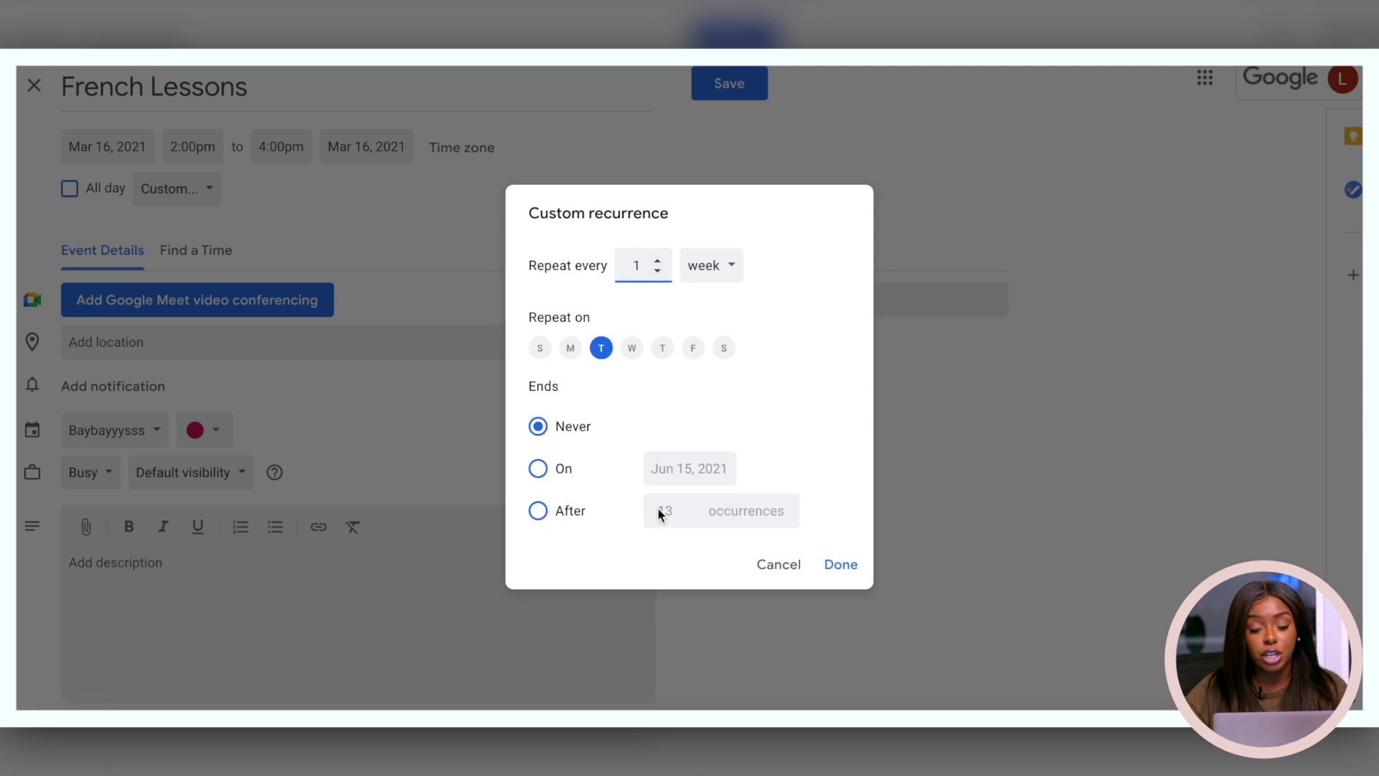
left_click(537, 511)
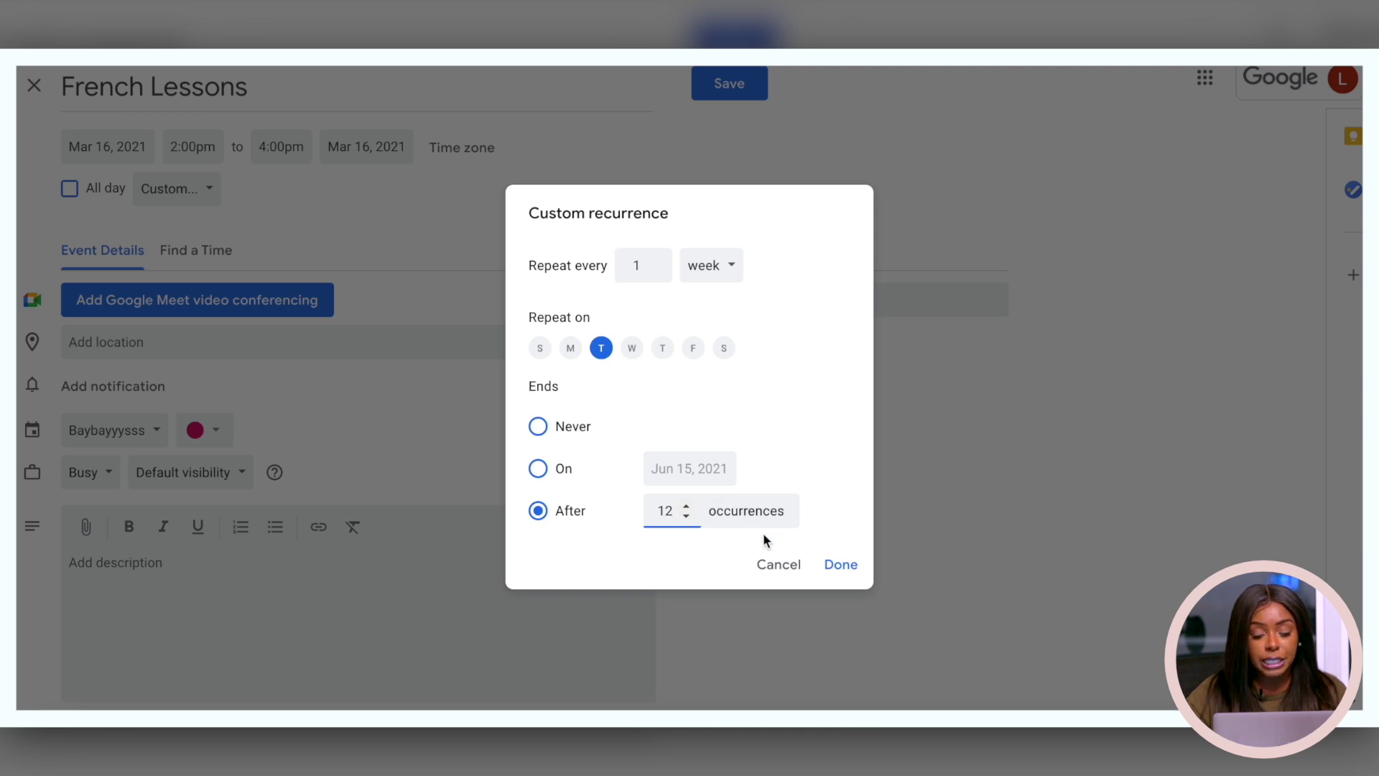
left_click(834, 565)
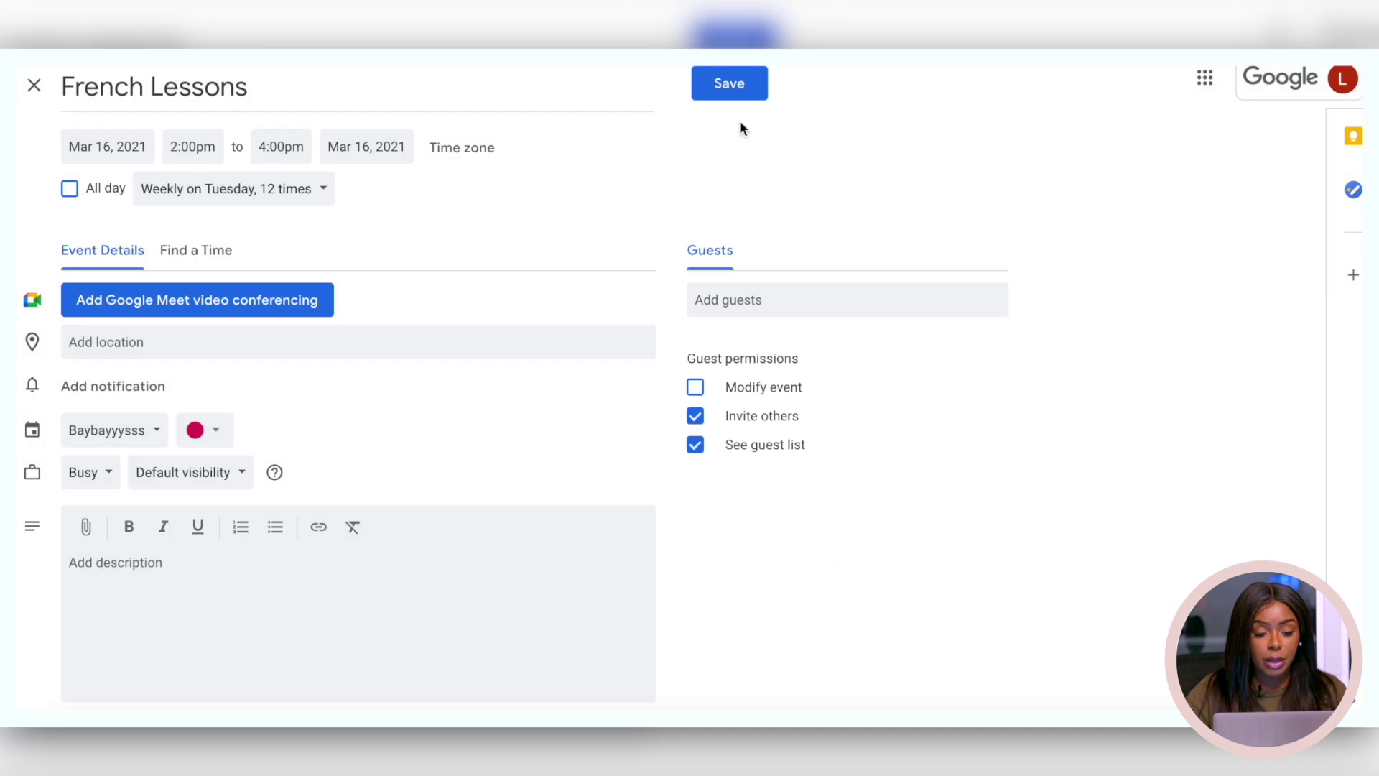
left_click(733, 92)
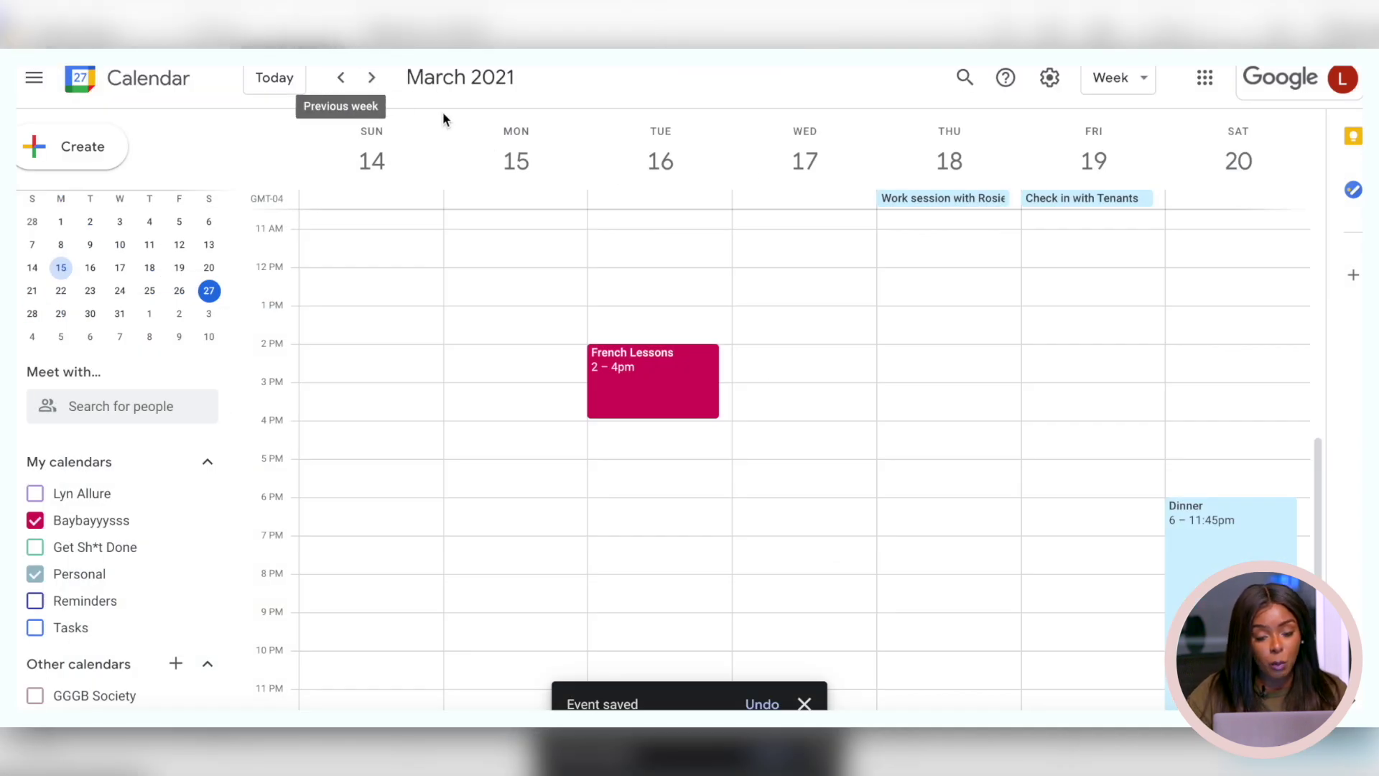
Switch to the month view and review the recurring French Lessons from March through June 2021.
key("m")
scroll(602, 505, "down", 2)
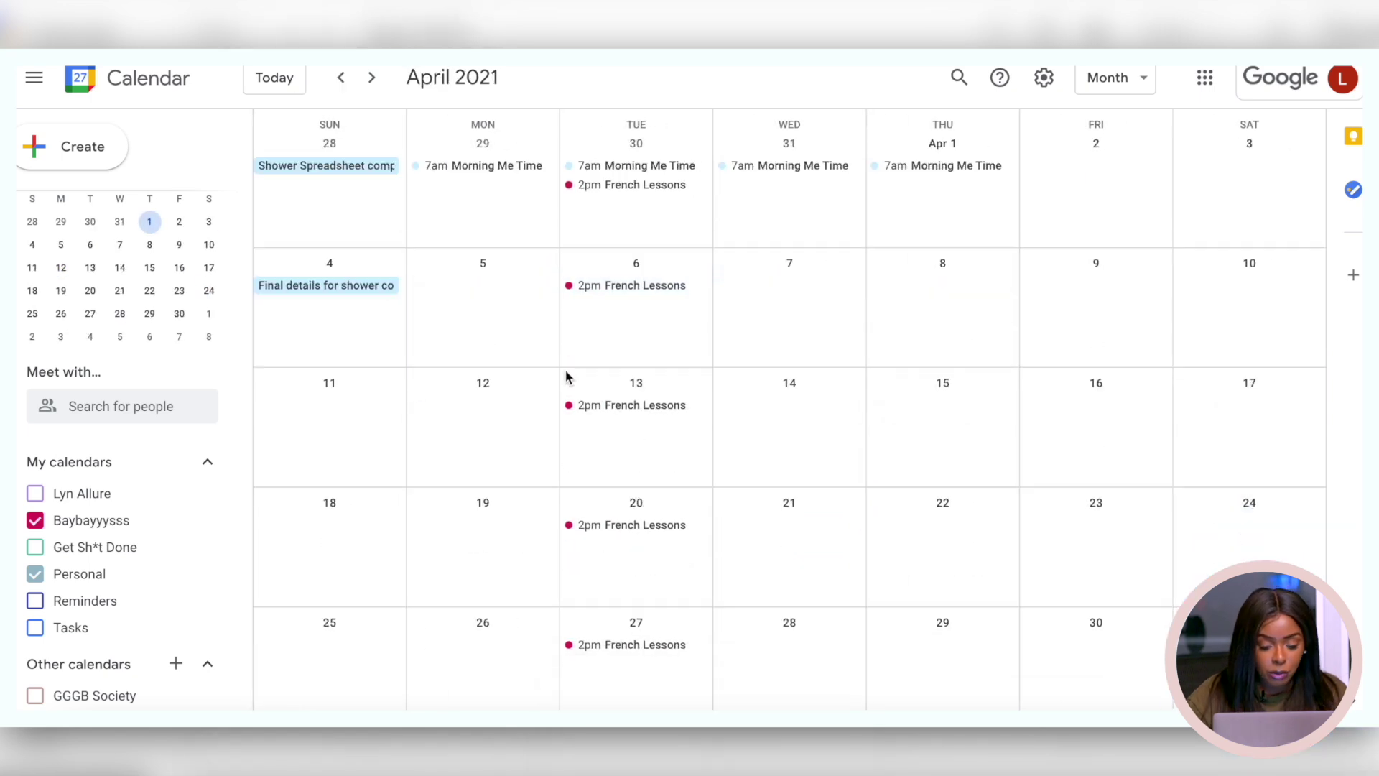
scroll(566, 376, "down", 2)
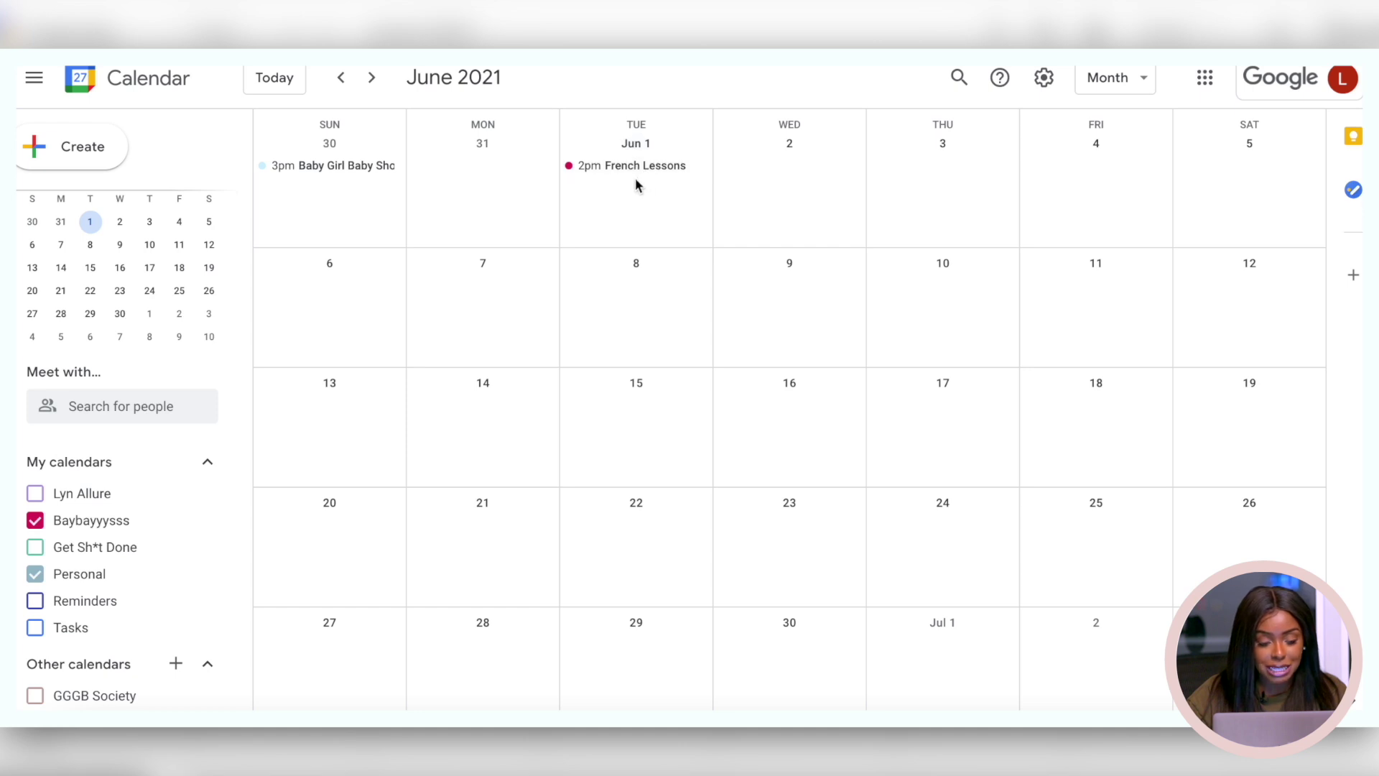
scroll(635, 184, "up", 3)
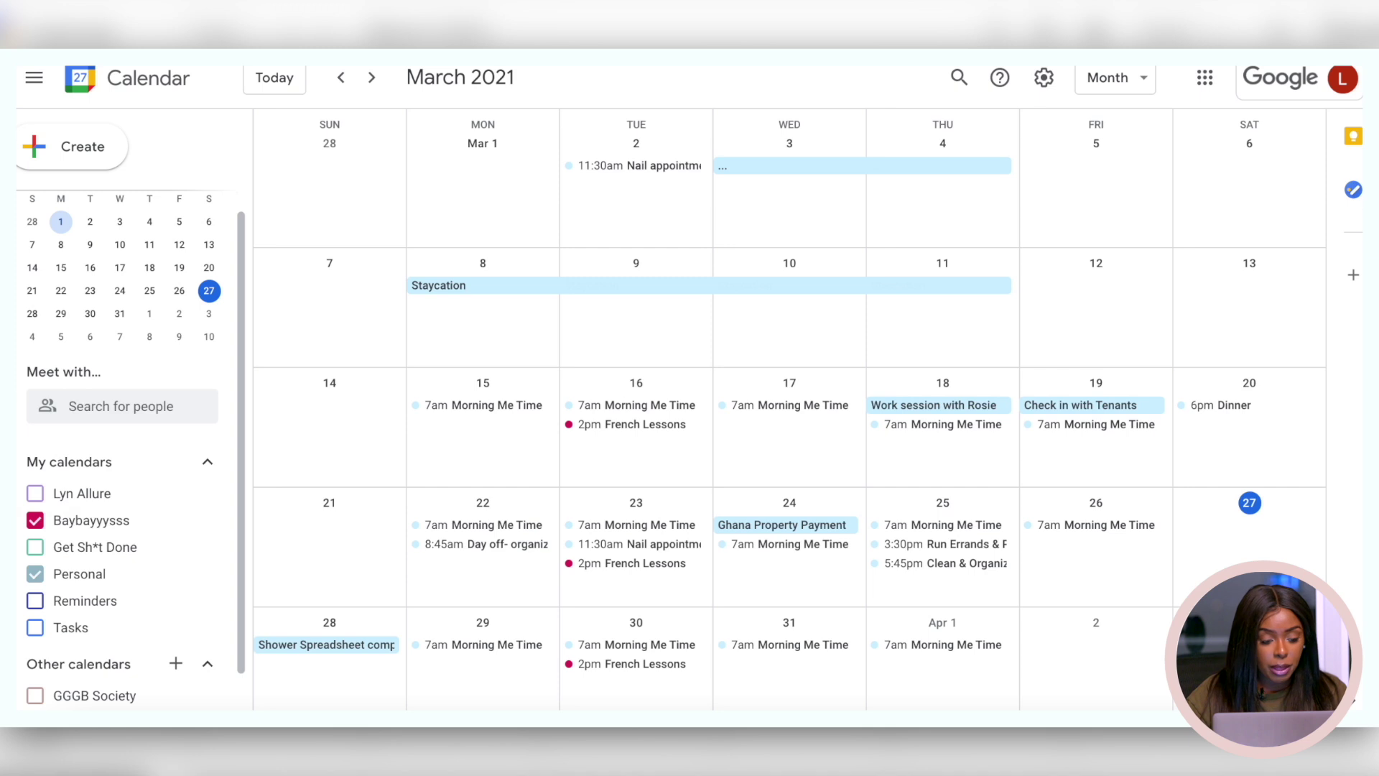
Show the Get Sh*t Done, account owner's, GGGB Society and e-mail-address-named calendars alongside Baybayyysss and Personal in March 2021.
left_click(35, 547)
left_click(35, 494)
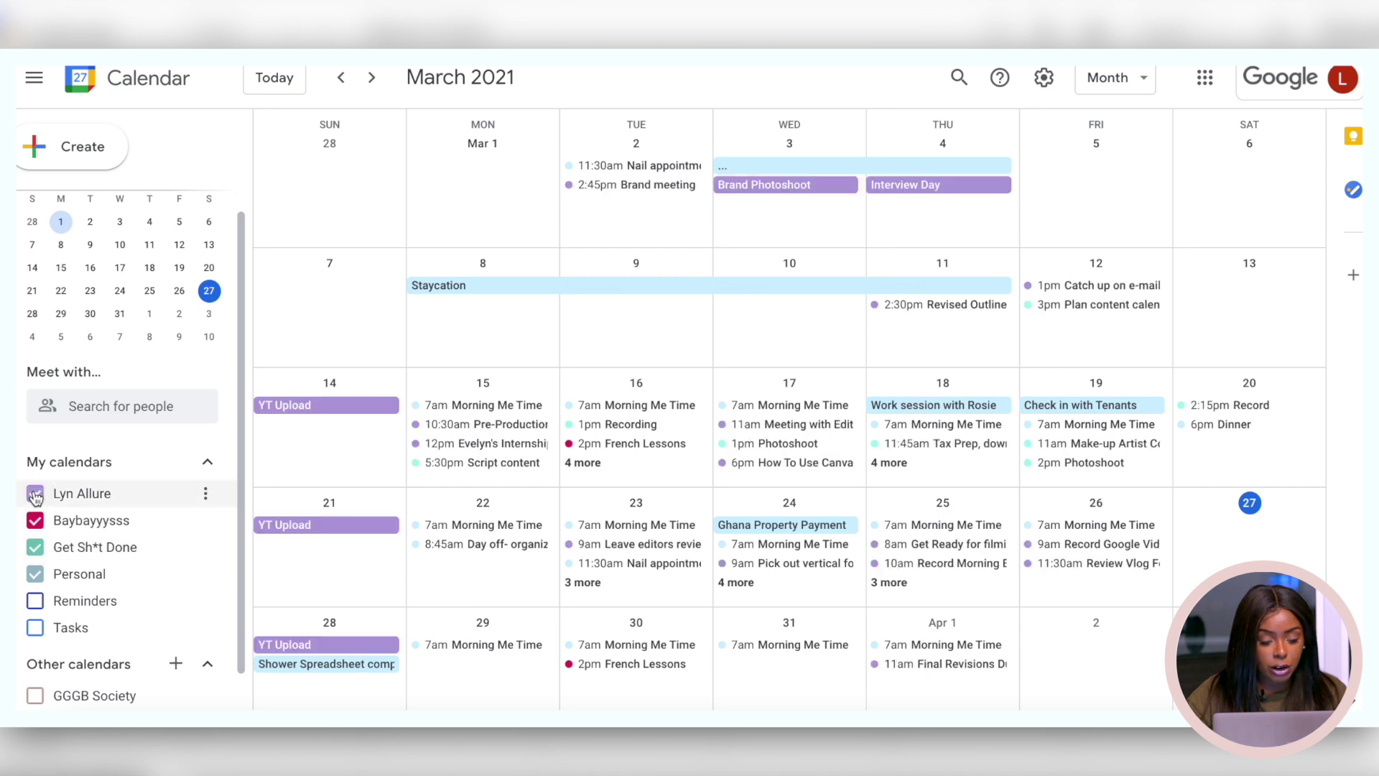
scroll(40, 664, "down", 1)
left_click(38, 663)
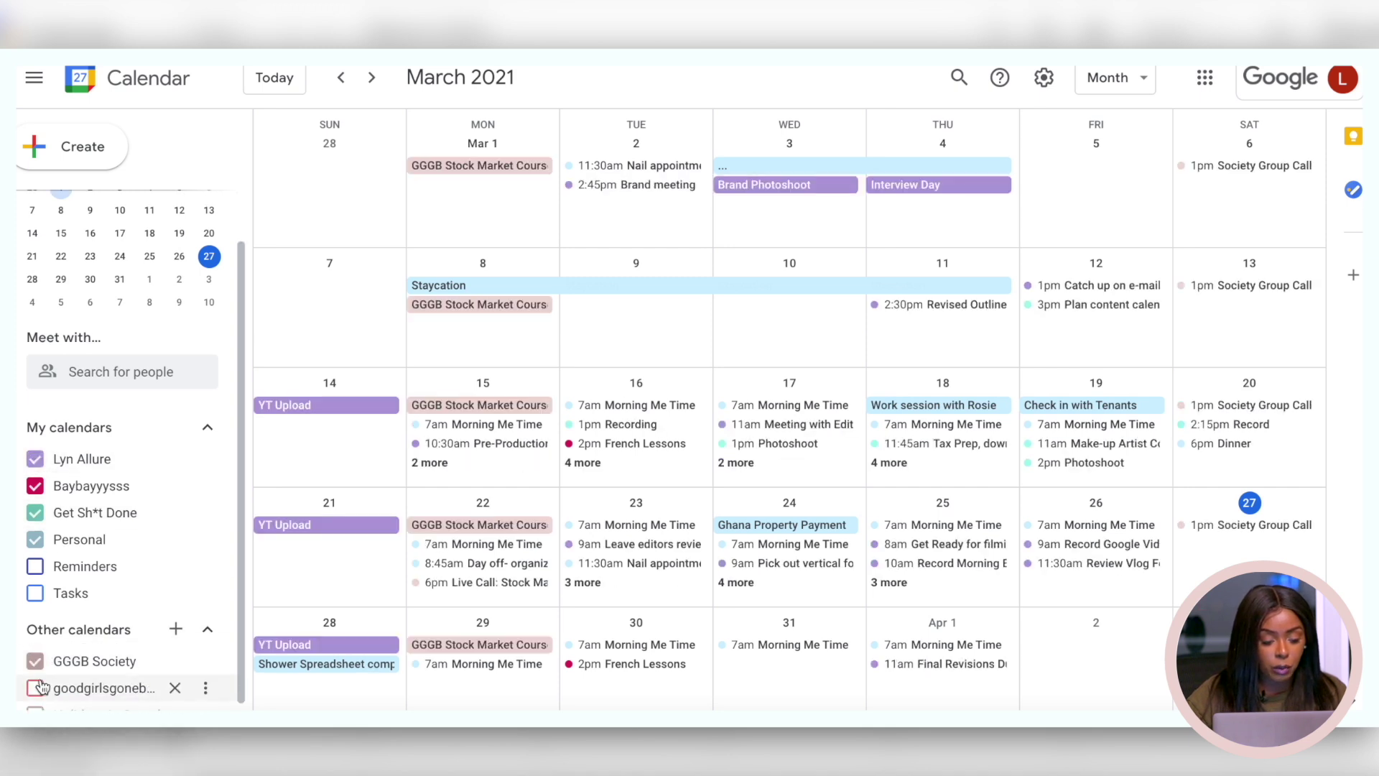
left_click(35, 689)
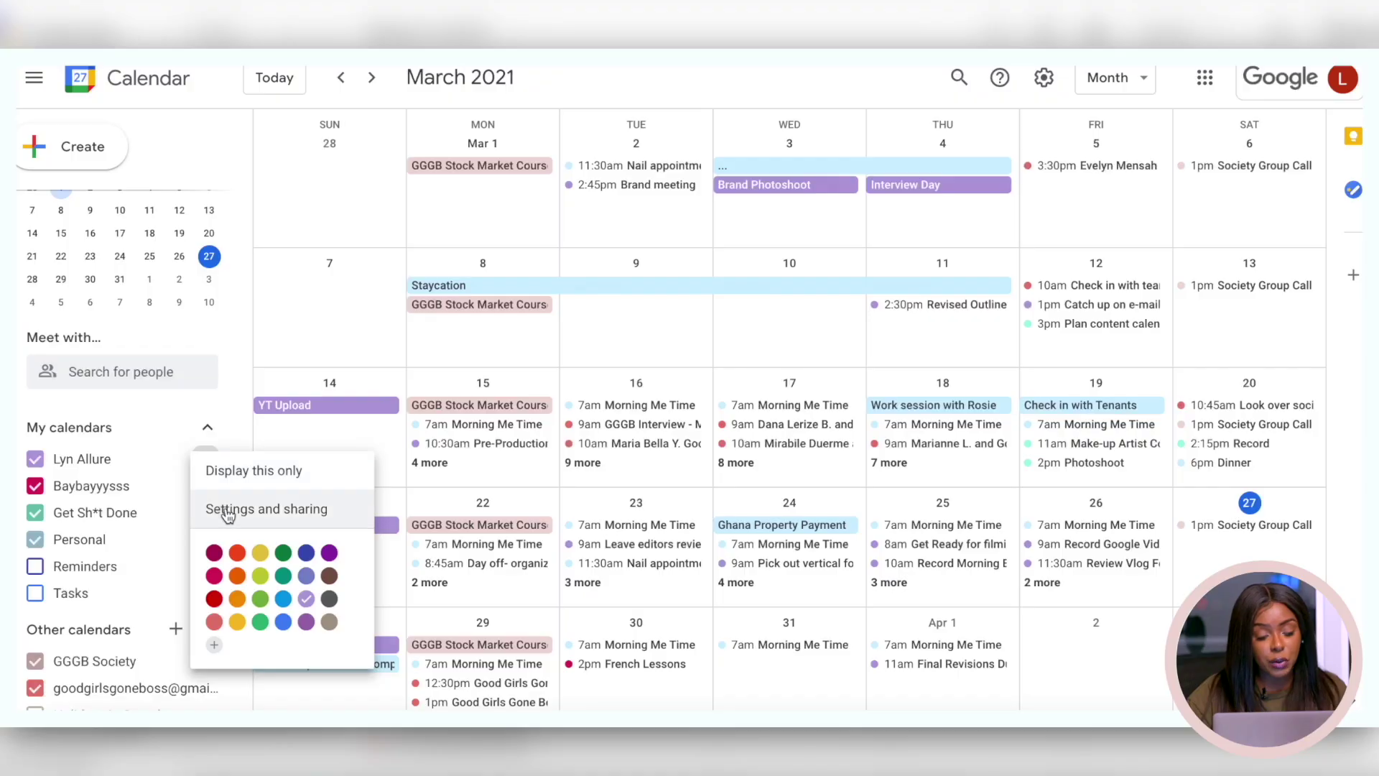
Open the settings and sharing options of the account owner's own purple calendar.
left_click(227, 512)
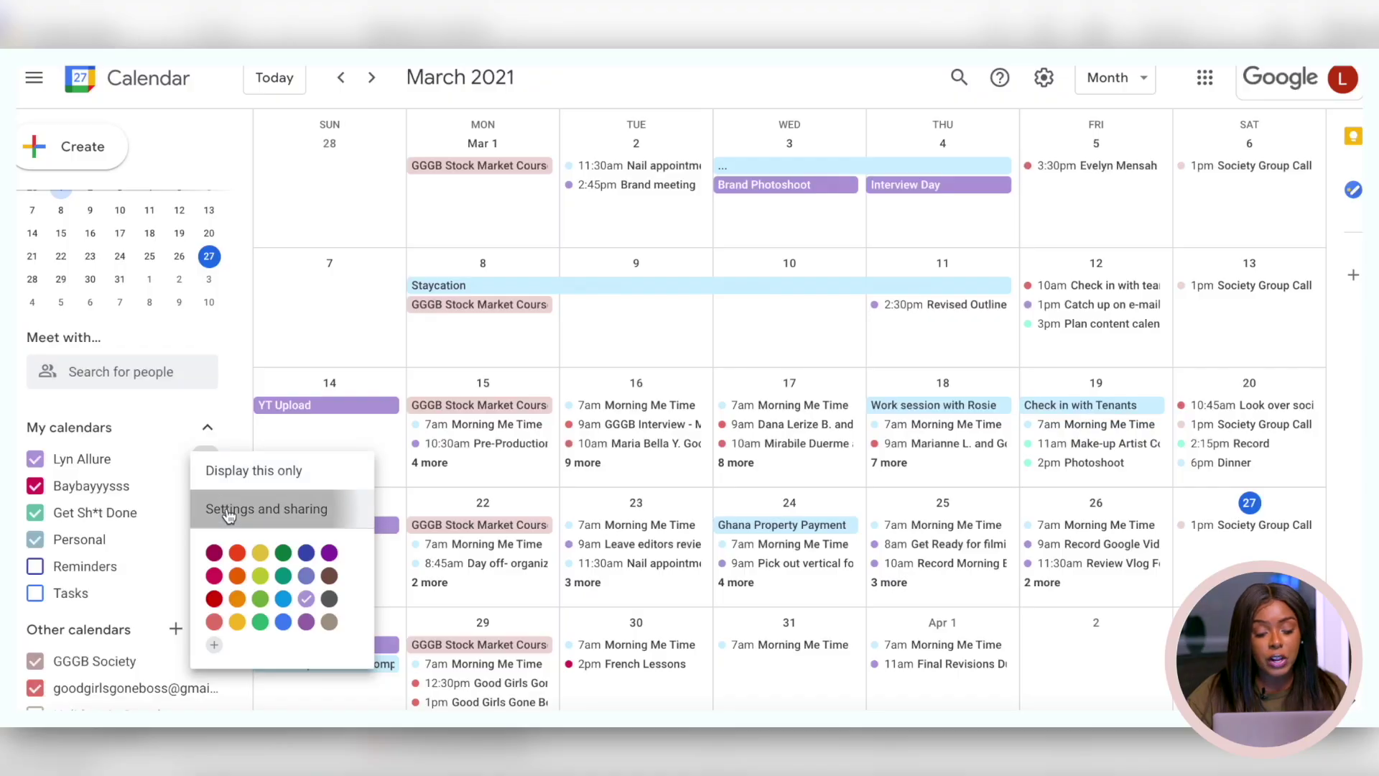